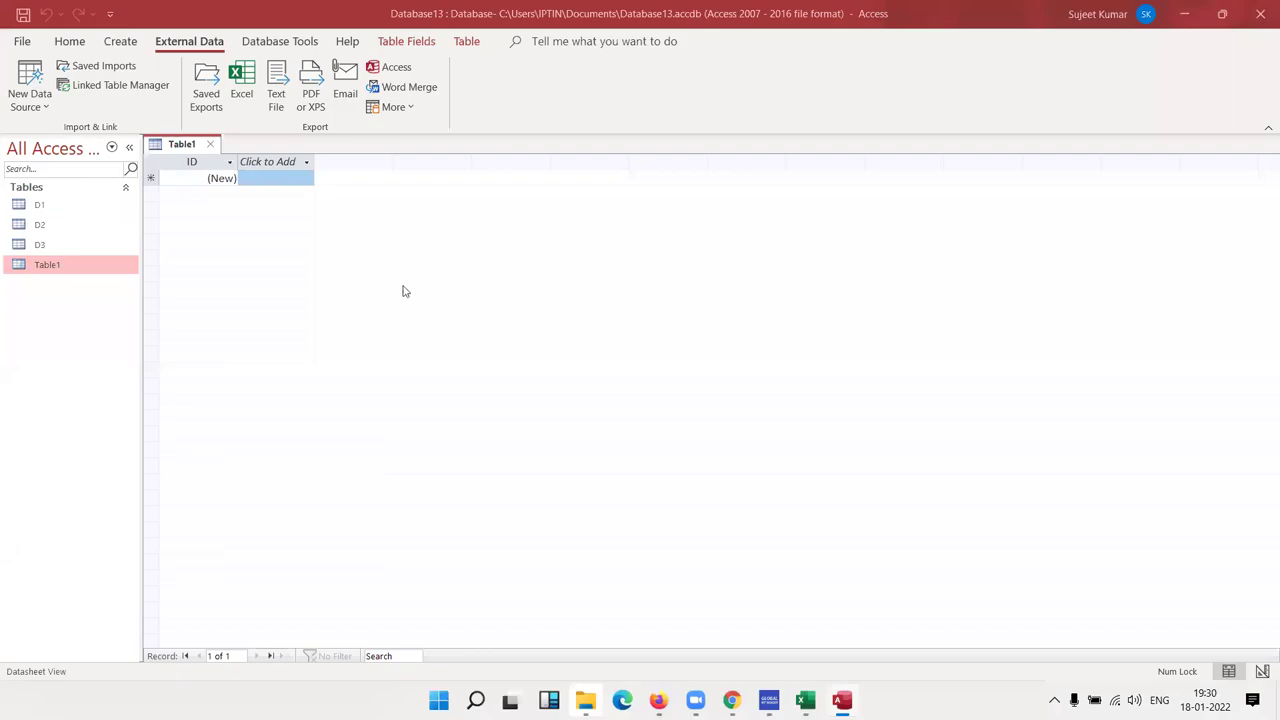
Open table D1 in Datasheet View and jump to its last record.
left_click(86, 224)
left_click(88, 205)
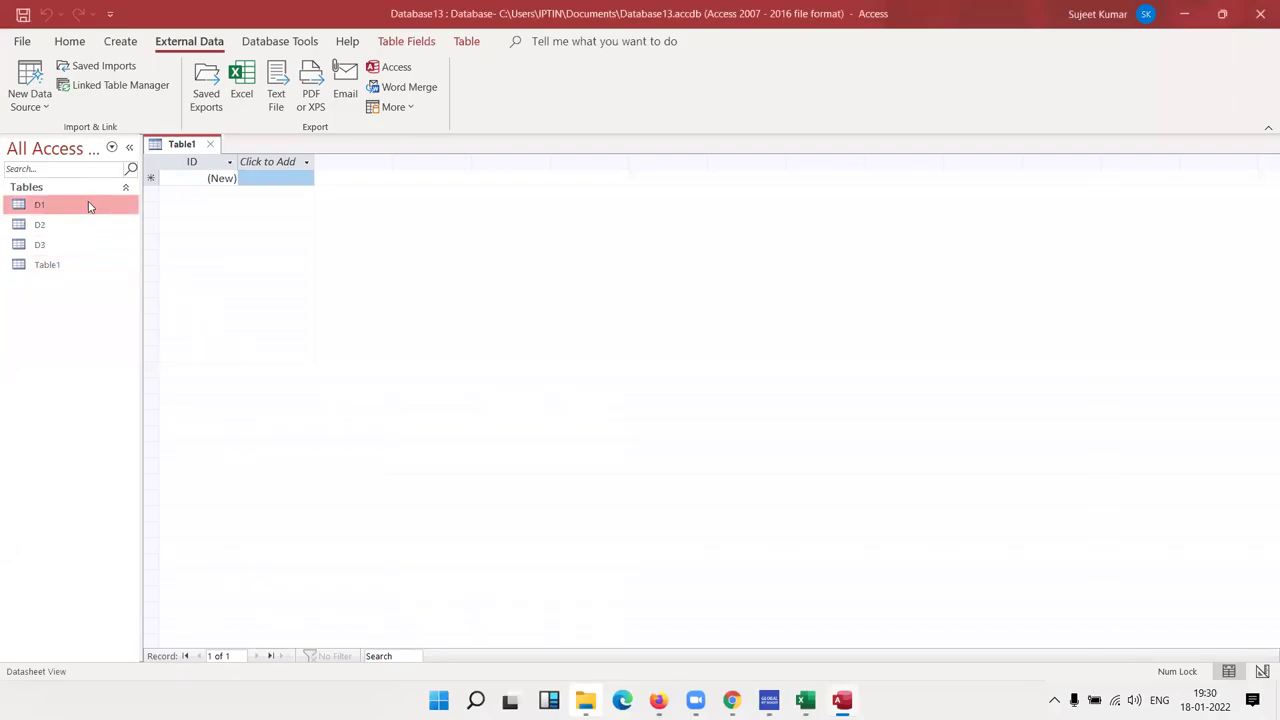
double_click(88, 205)
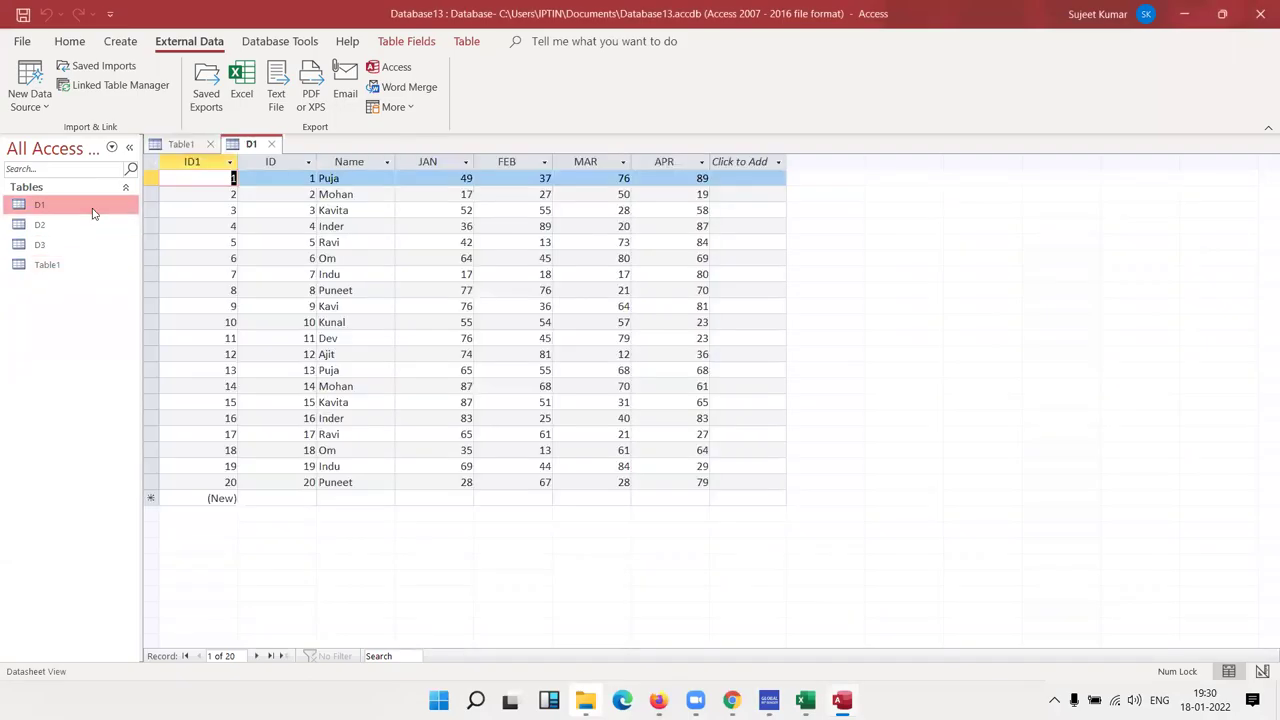
left_click(231, 484)
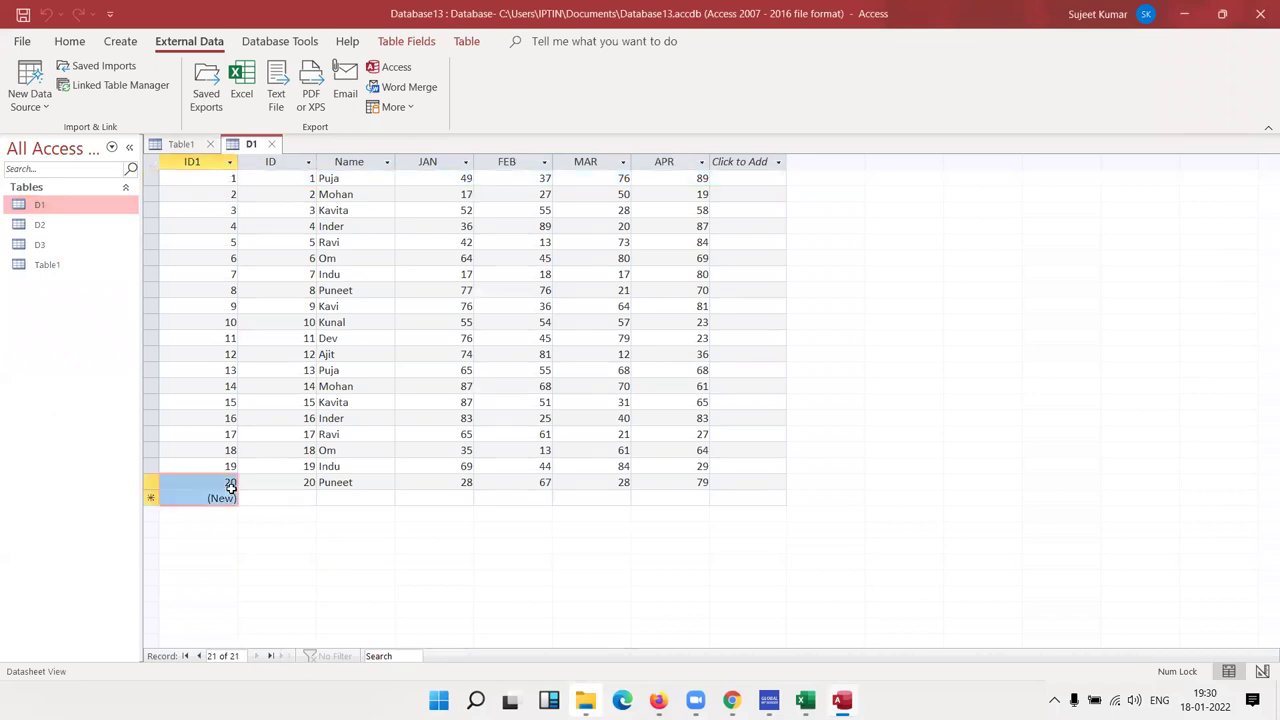
Open tables D2 and D3, checking D2's record 21 (ID 63) and D3's new-record row.
double_click(40, 224)
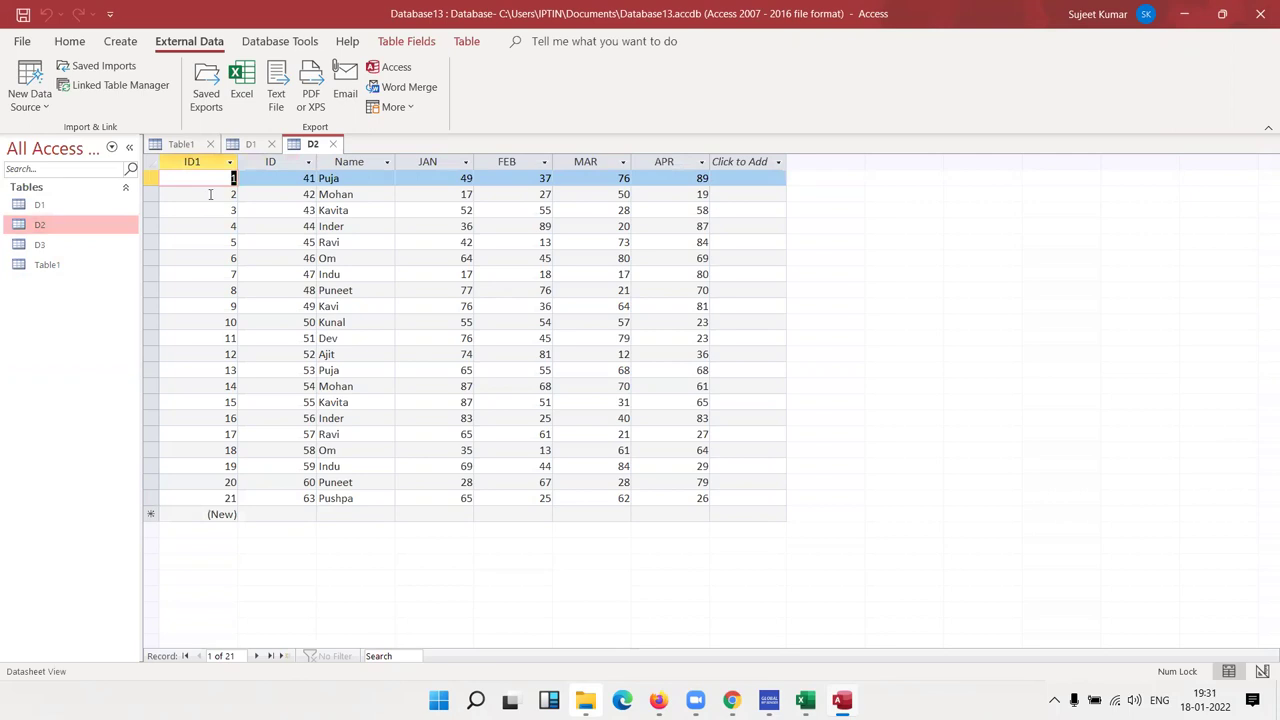
left_click(296, 181)
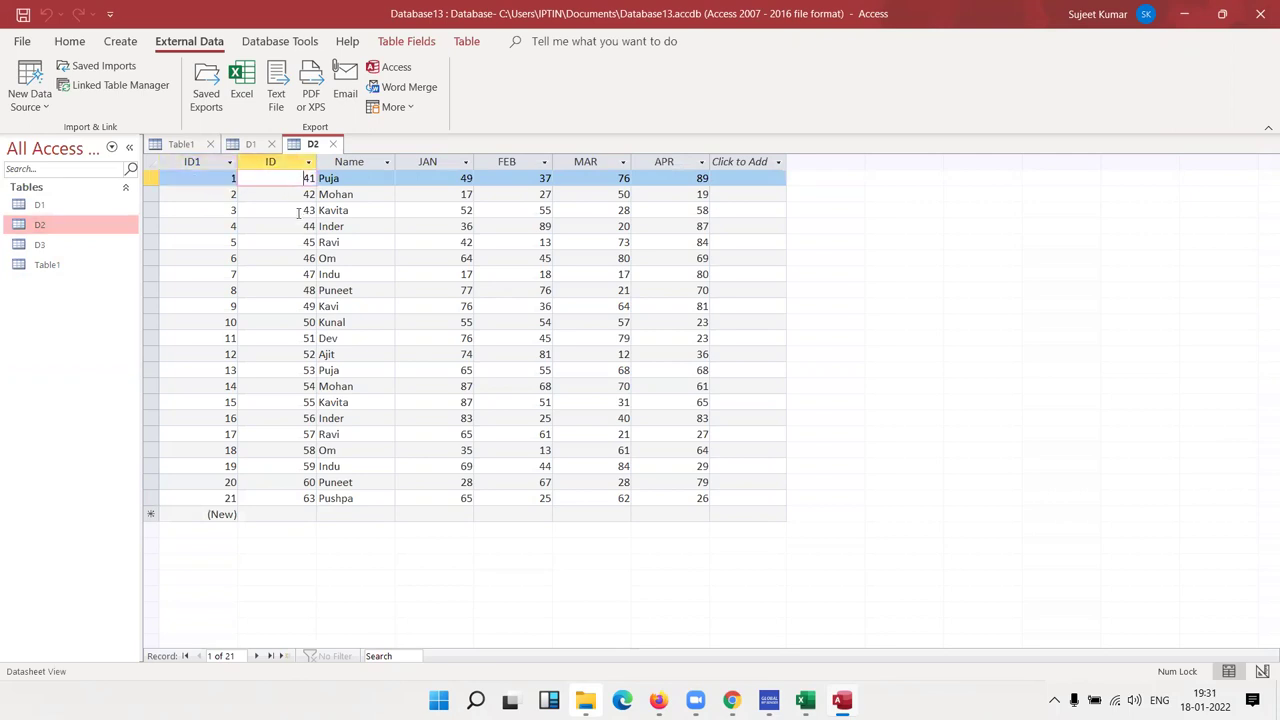
double_click(293, 499)
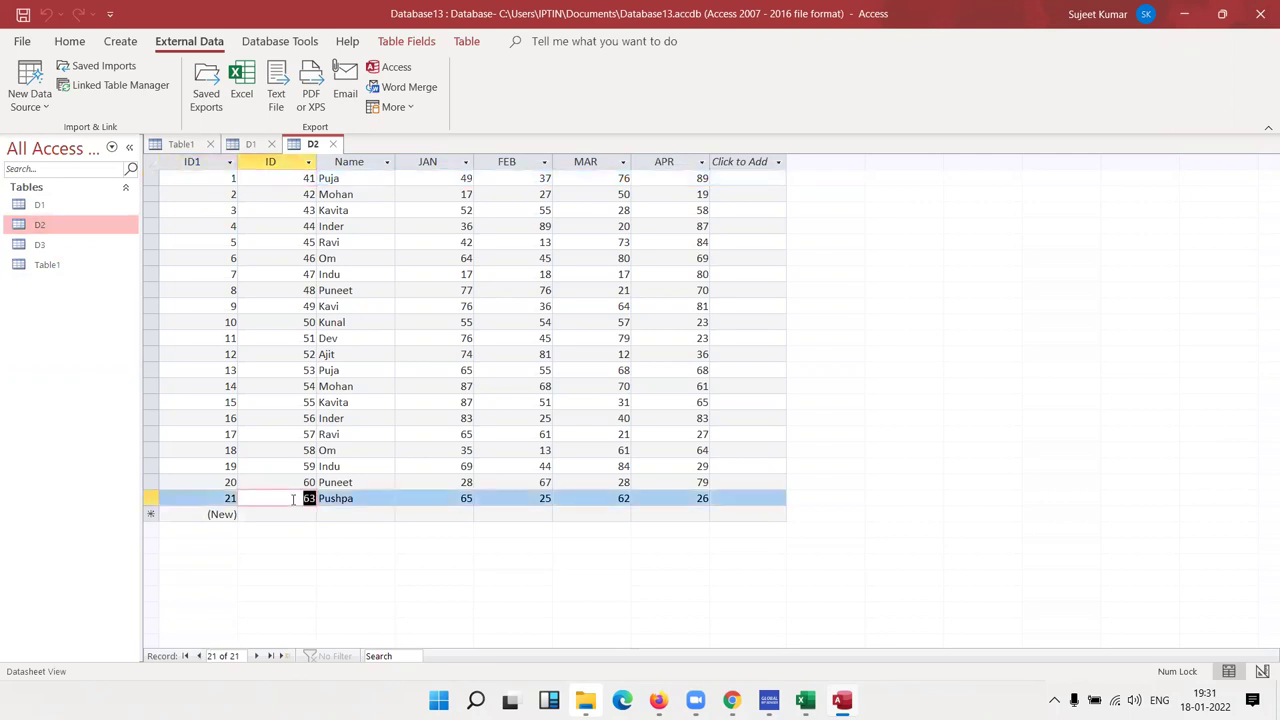
double_click(62, 246)
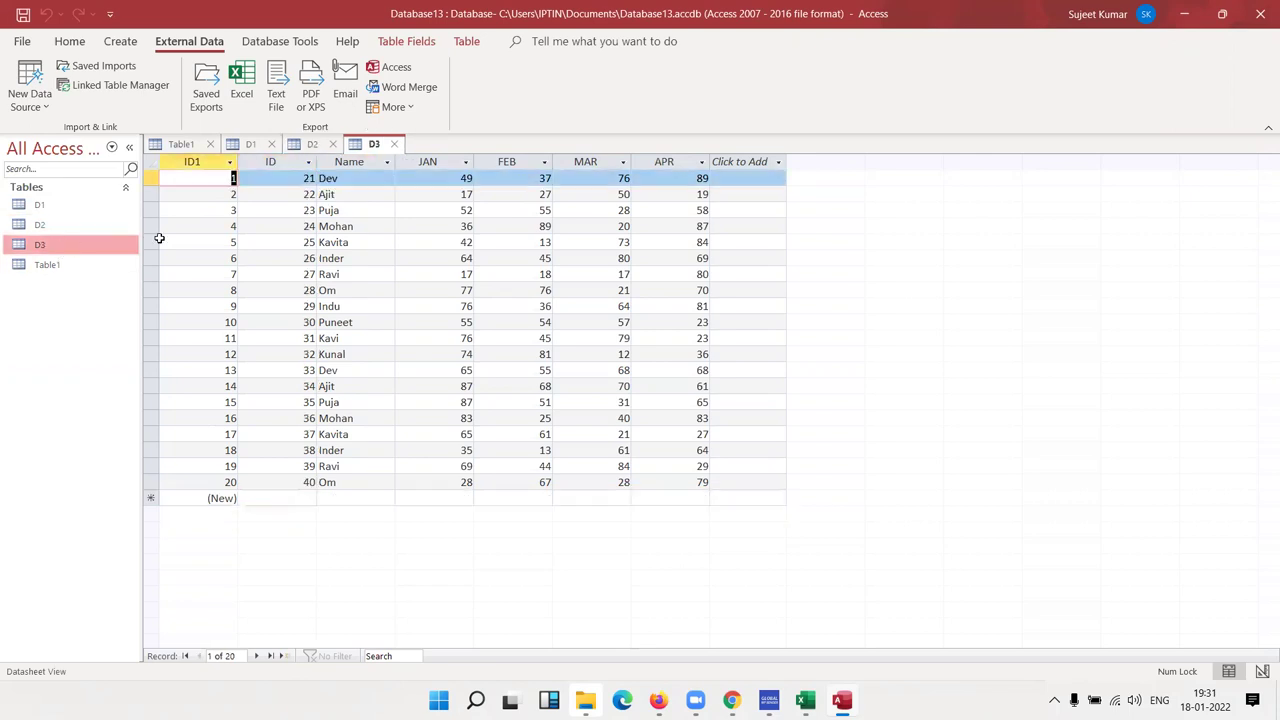
left_click(306, 181)
left_click(292, 500)
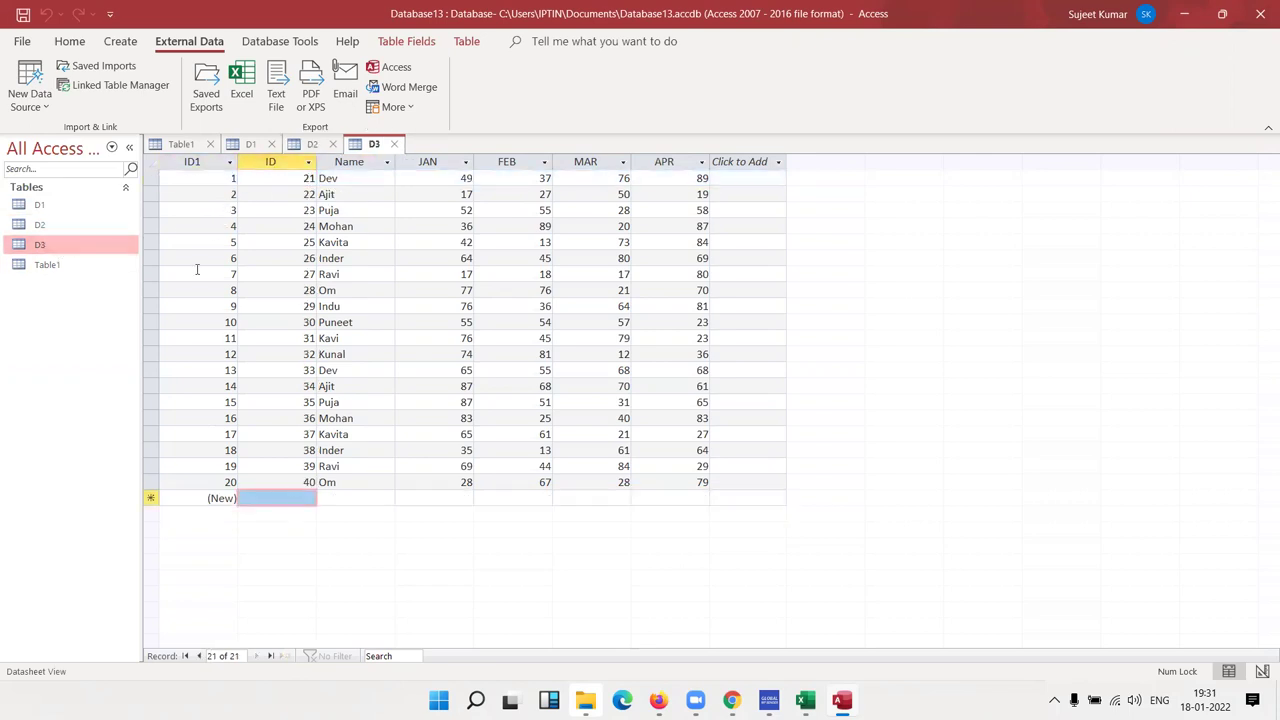
Delete the ID1 AutoNumber primary-key field from table D3 and save its design.
right_click(98, 247)
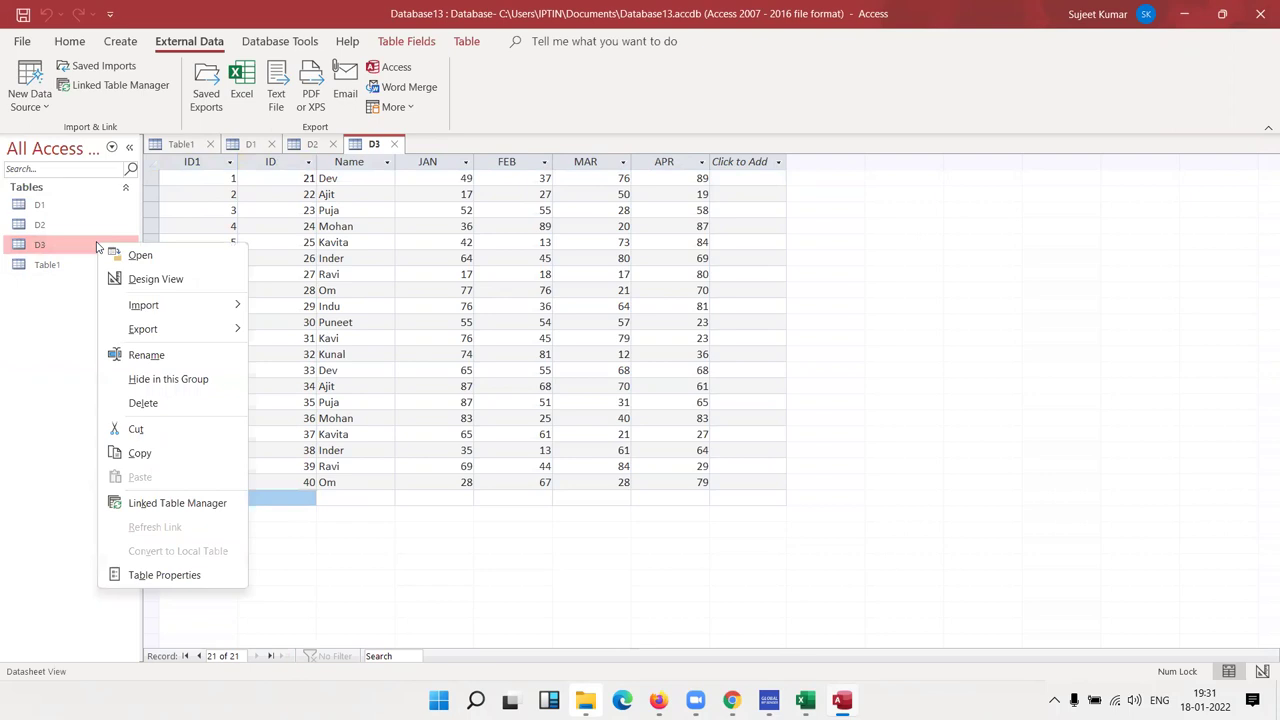
left_click(160, 279)
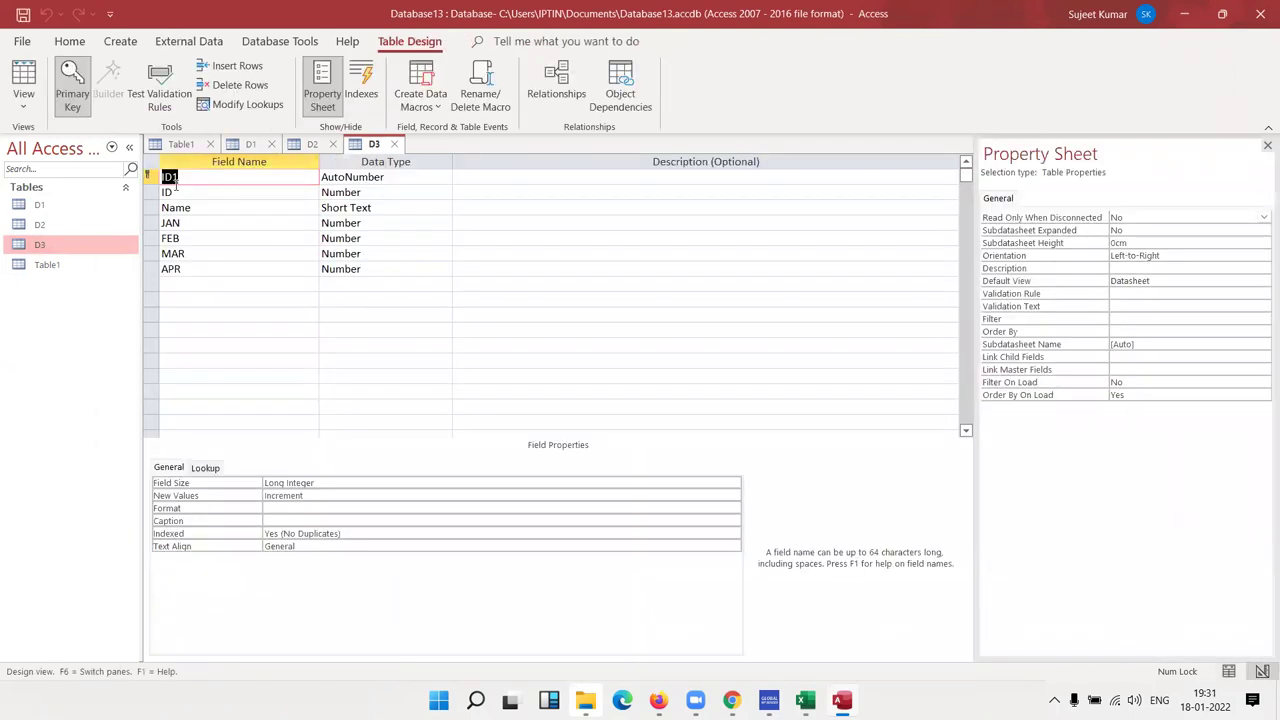
left_click(148, 177)
right_click(150, 179)
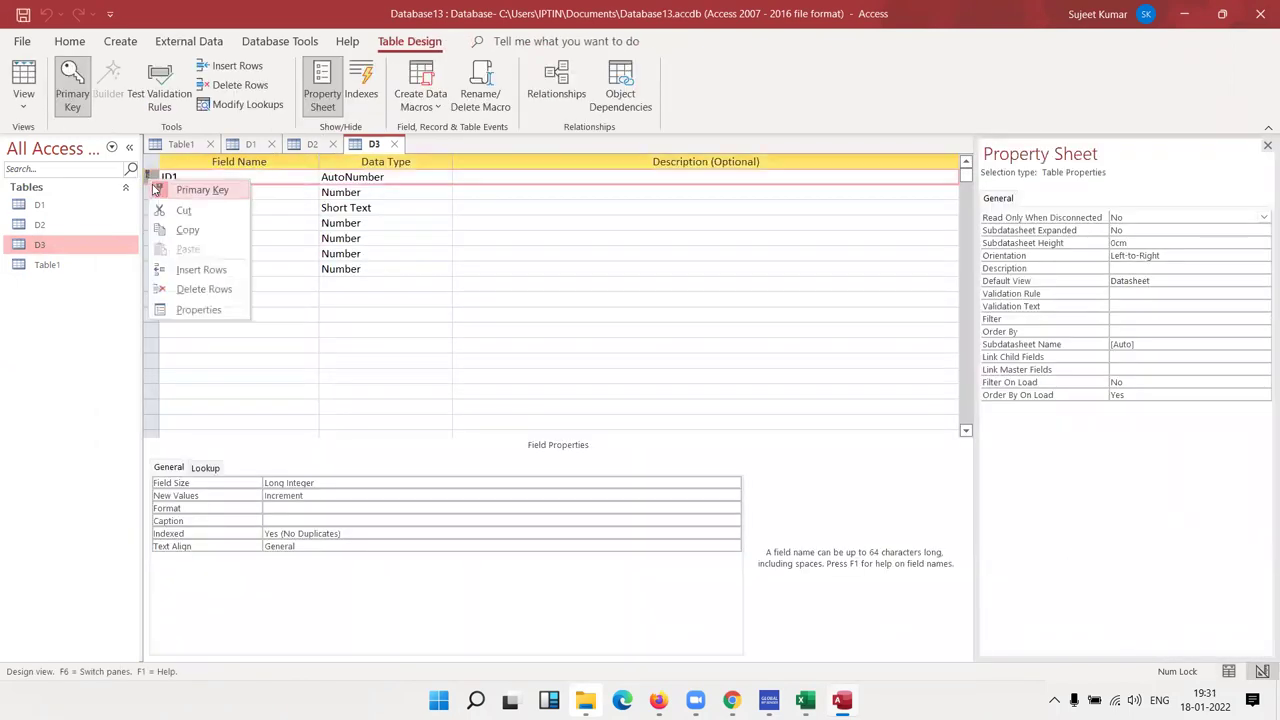
left_click(197, 289)
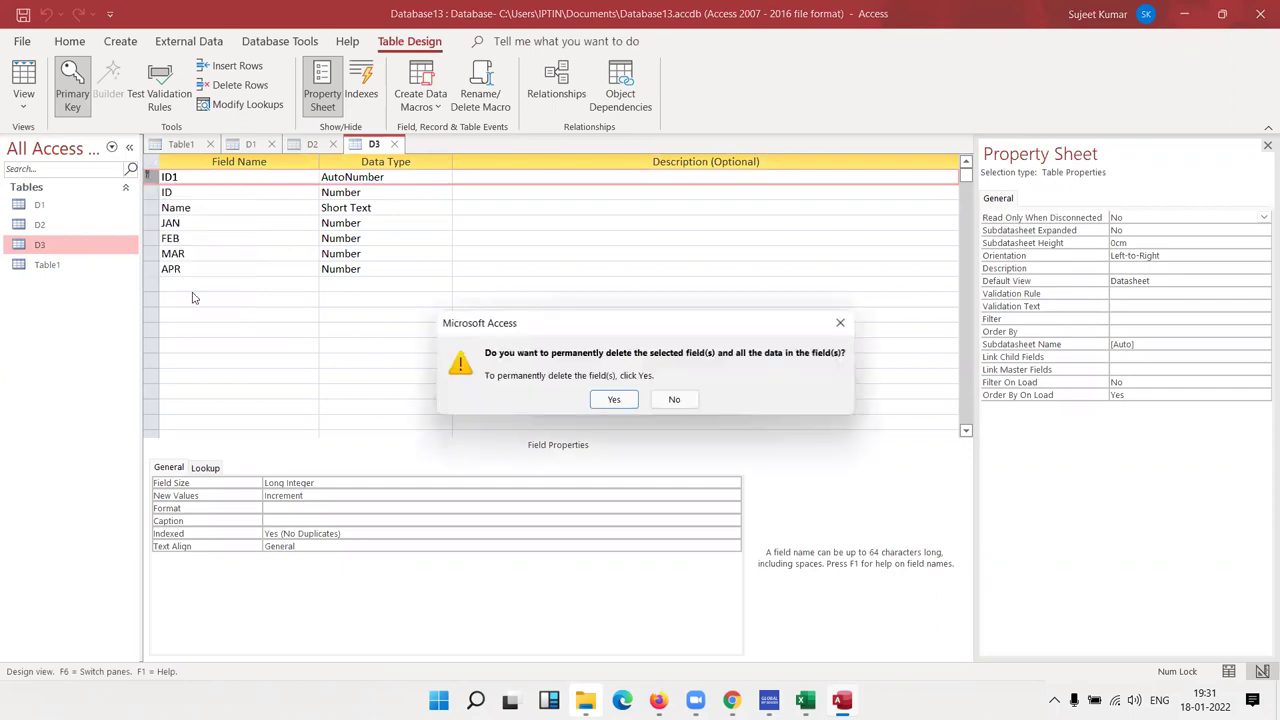
left_click(614, 400)
left_click(613, 399)
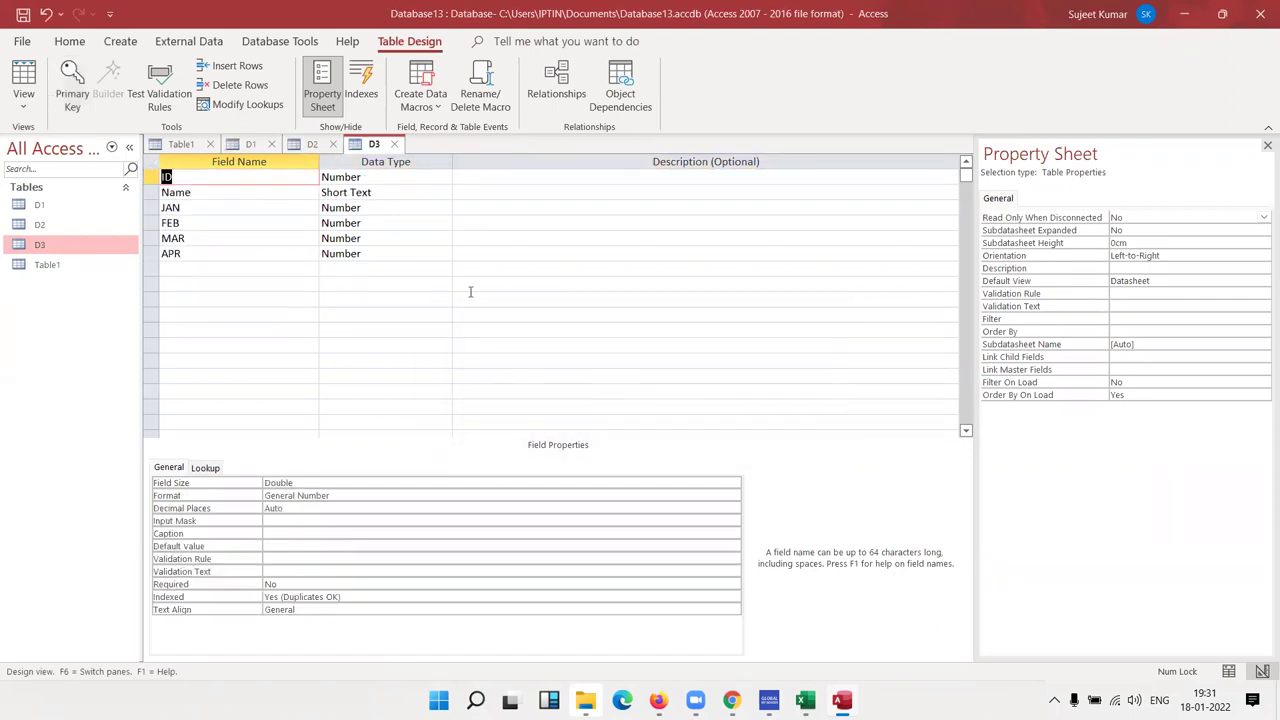
left_click(394, 144)
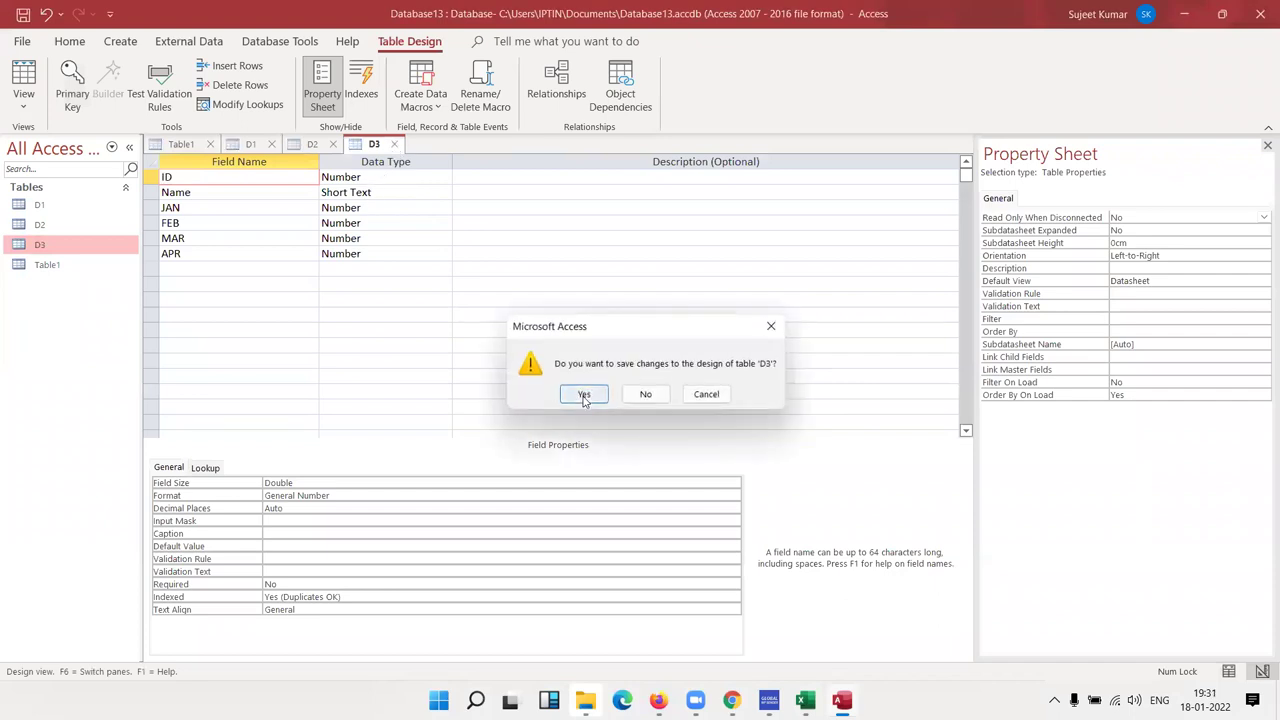
left_click(584, 396)
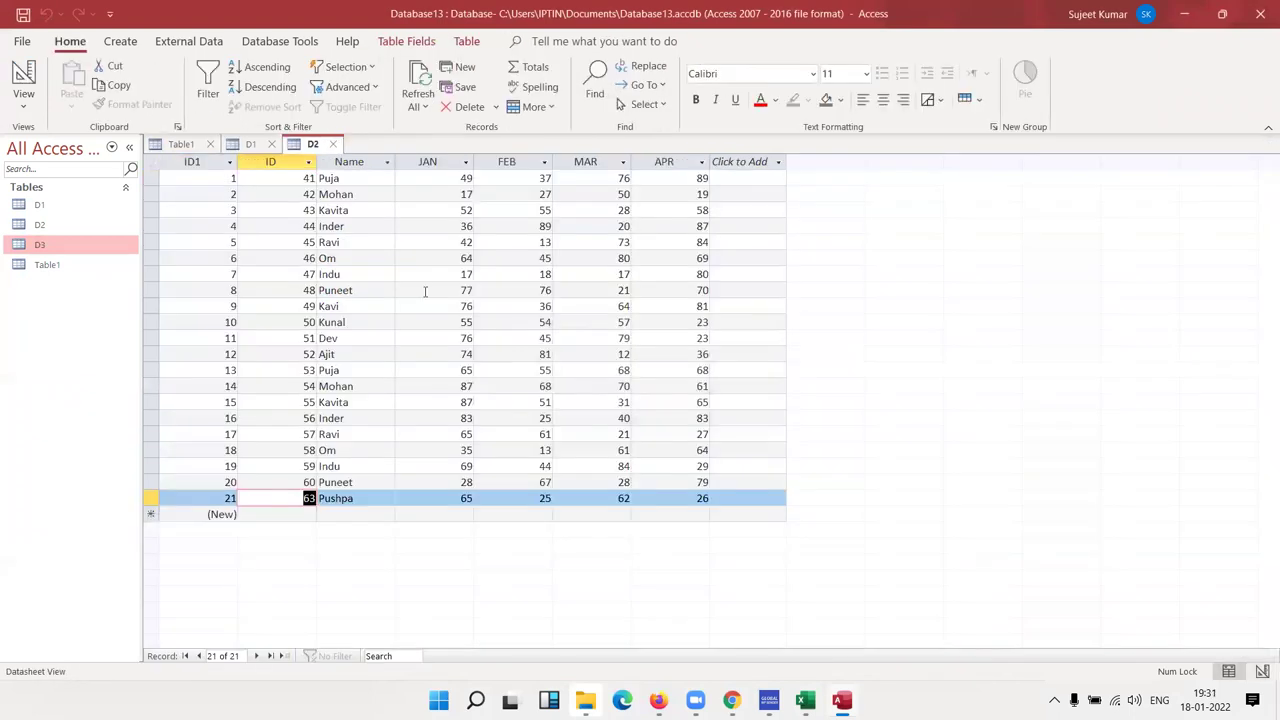
Delete the ID1 primary-key field from table D2 and save its design.
left_click(18, 108)
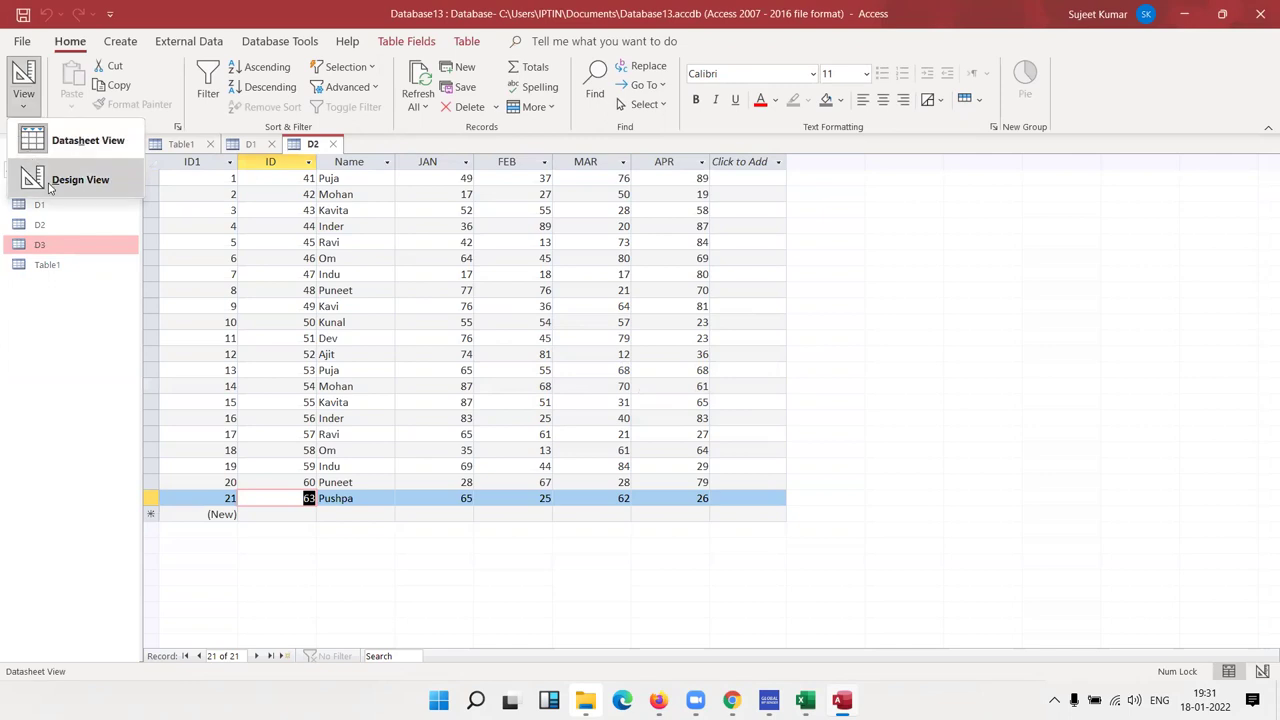
left_click(80, 180)
left_click(150, 177)
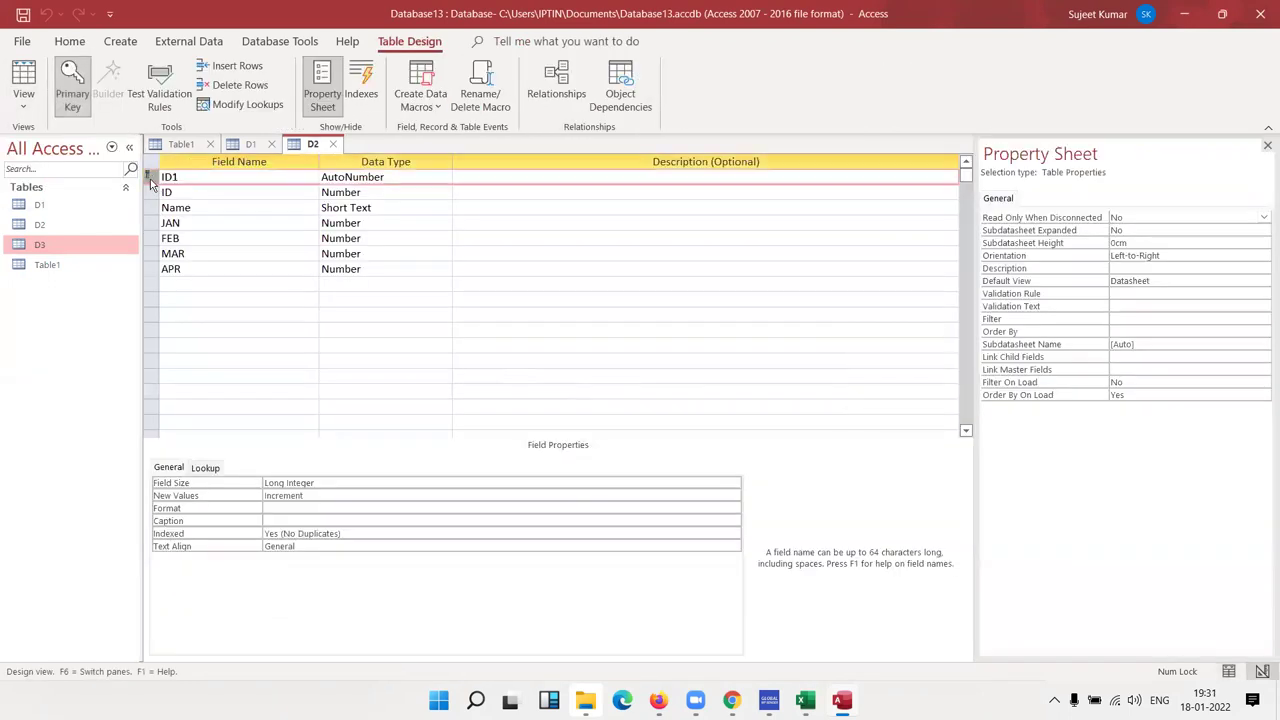
right_click(152, 180)
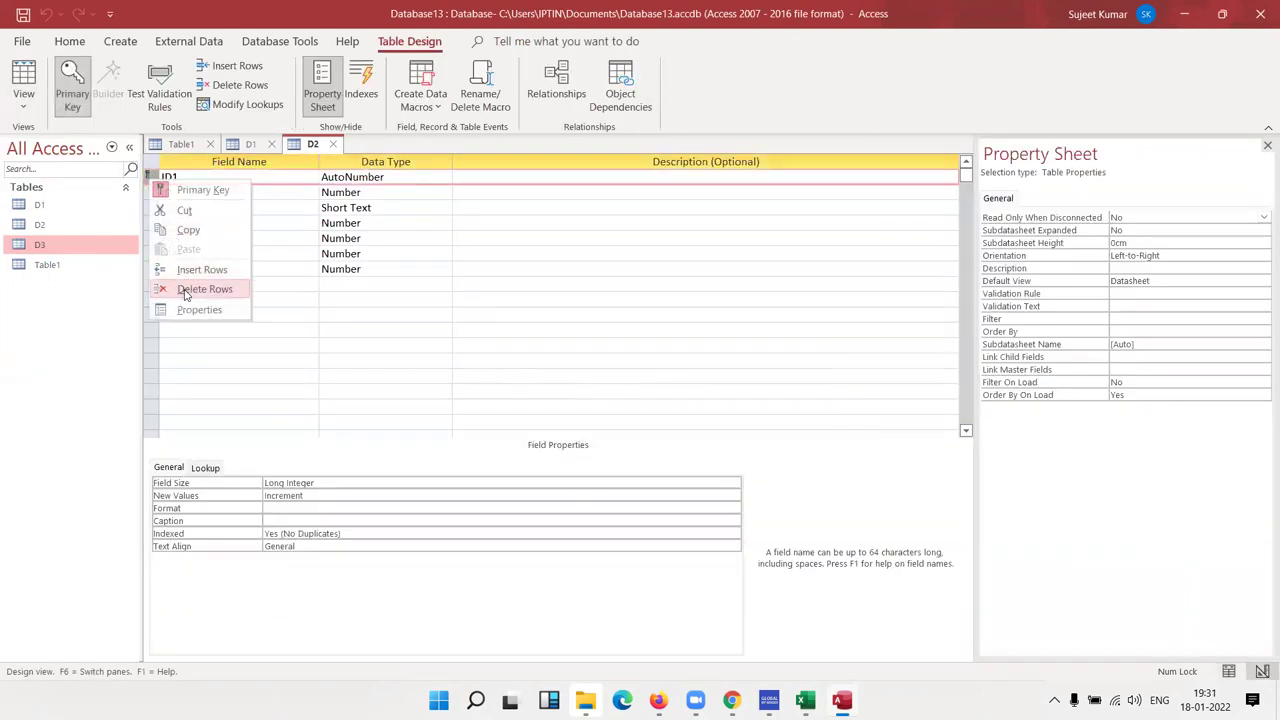
left_click(185, 290)
left_click(608, 399)
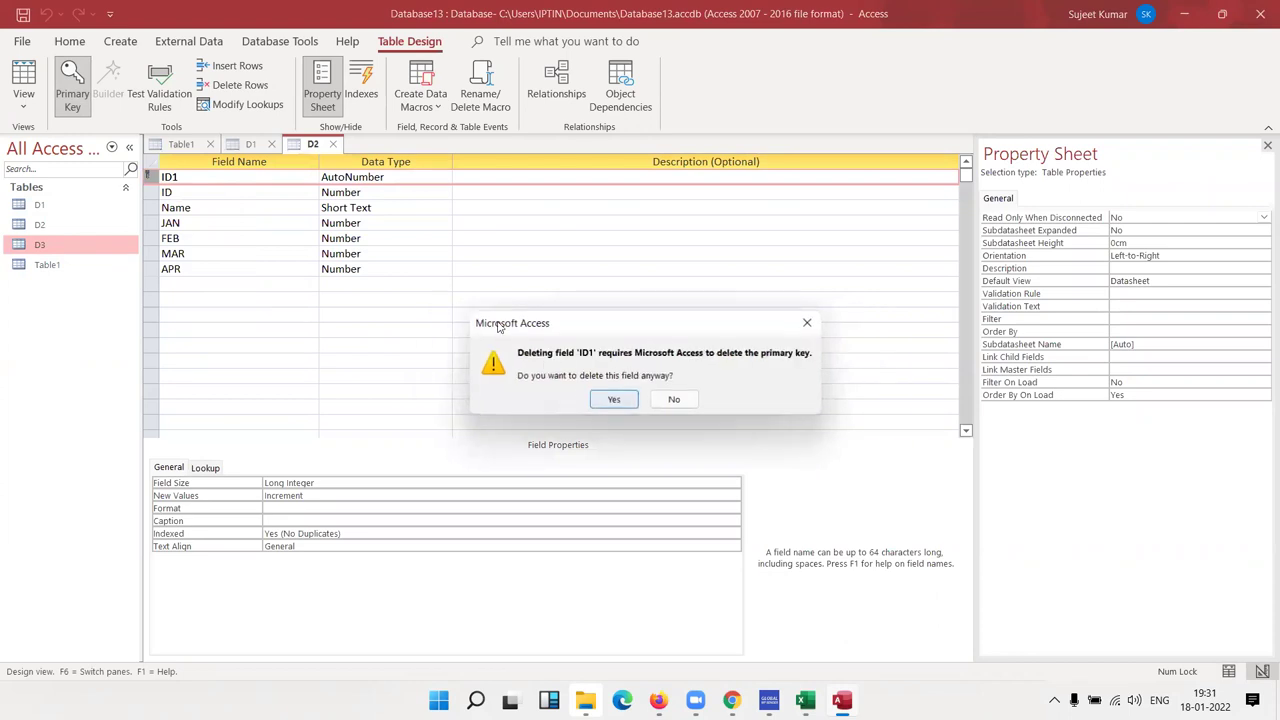
left_click(625, 402)
left_click(334, 145)
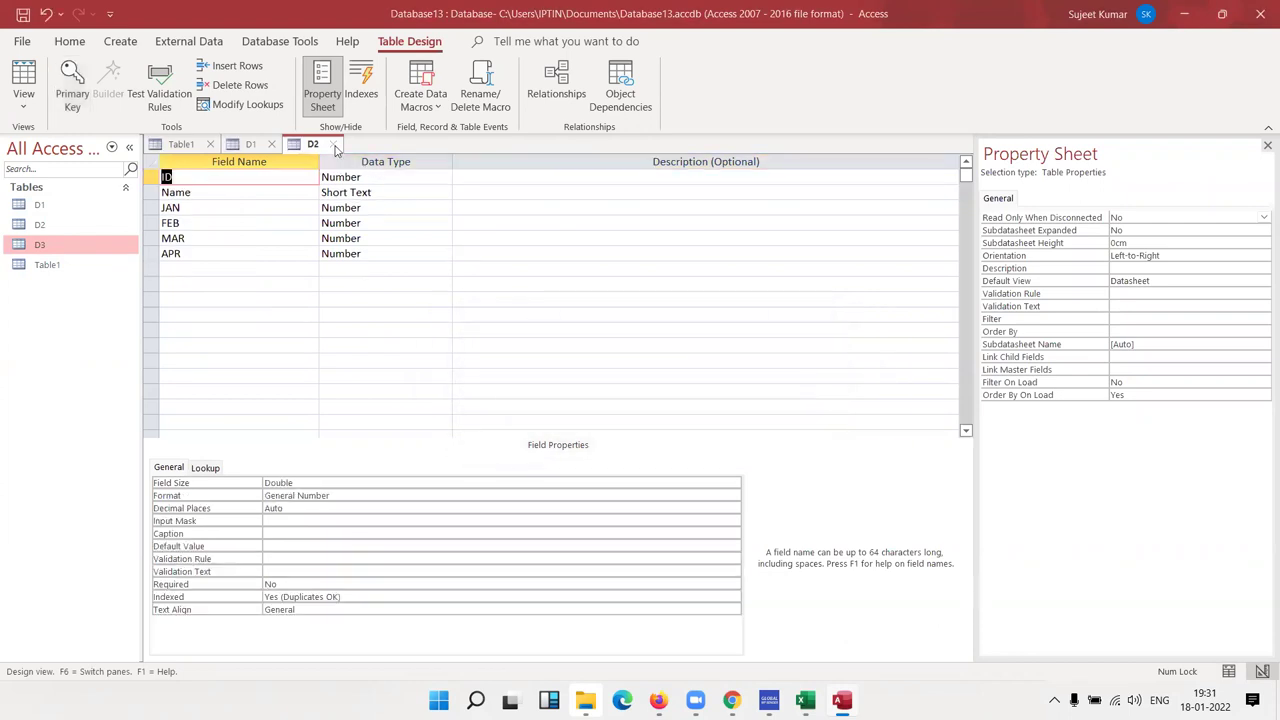
left_click(582, 393)
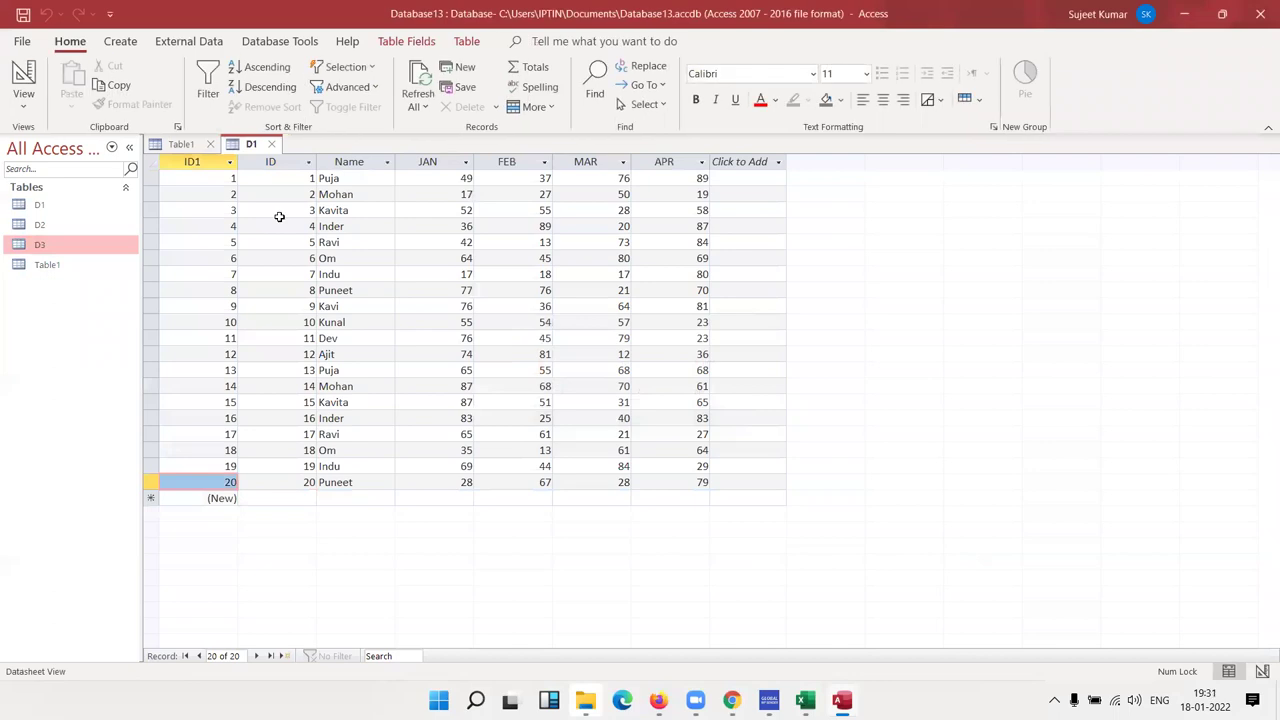
Delete the ID1 primary-key field from table D1 and save its design.
left_click(34, 113)
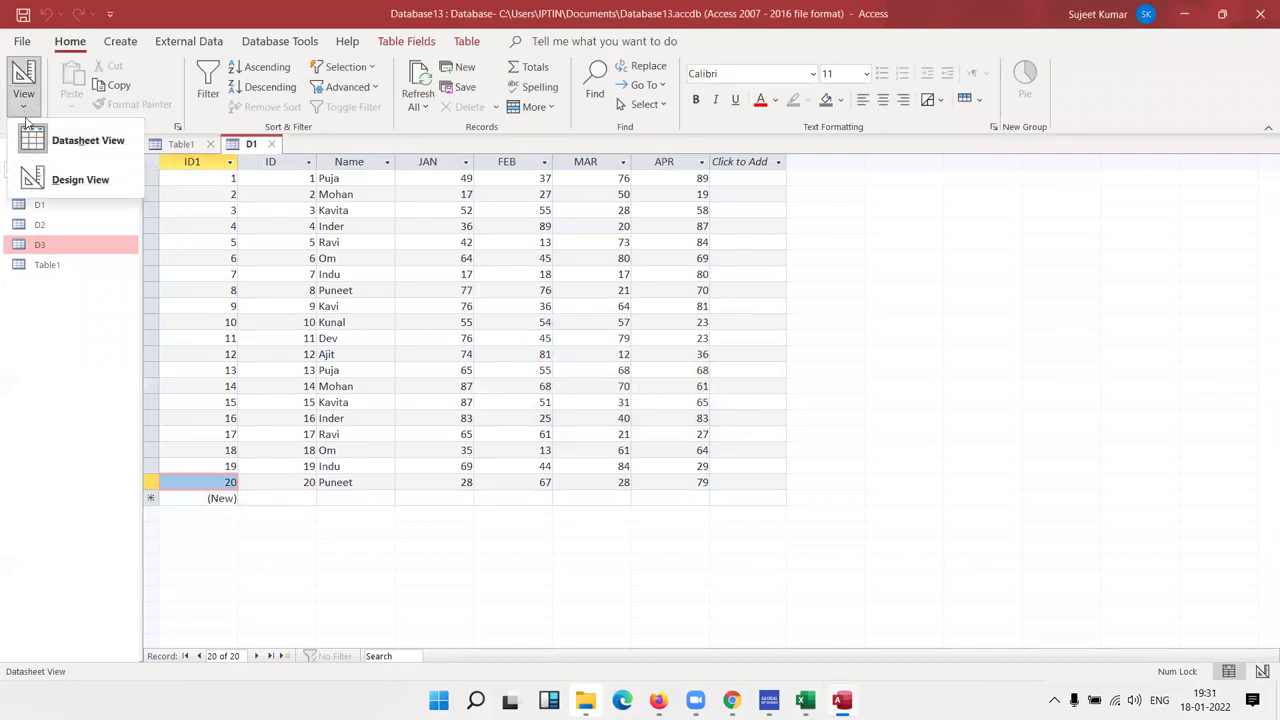
left_click(52, 178)
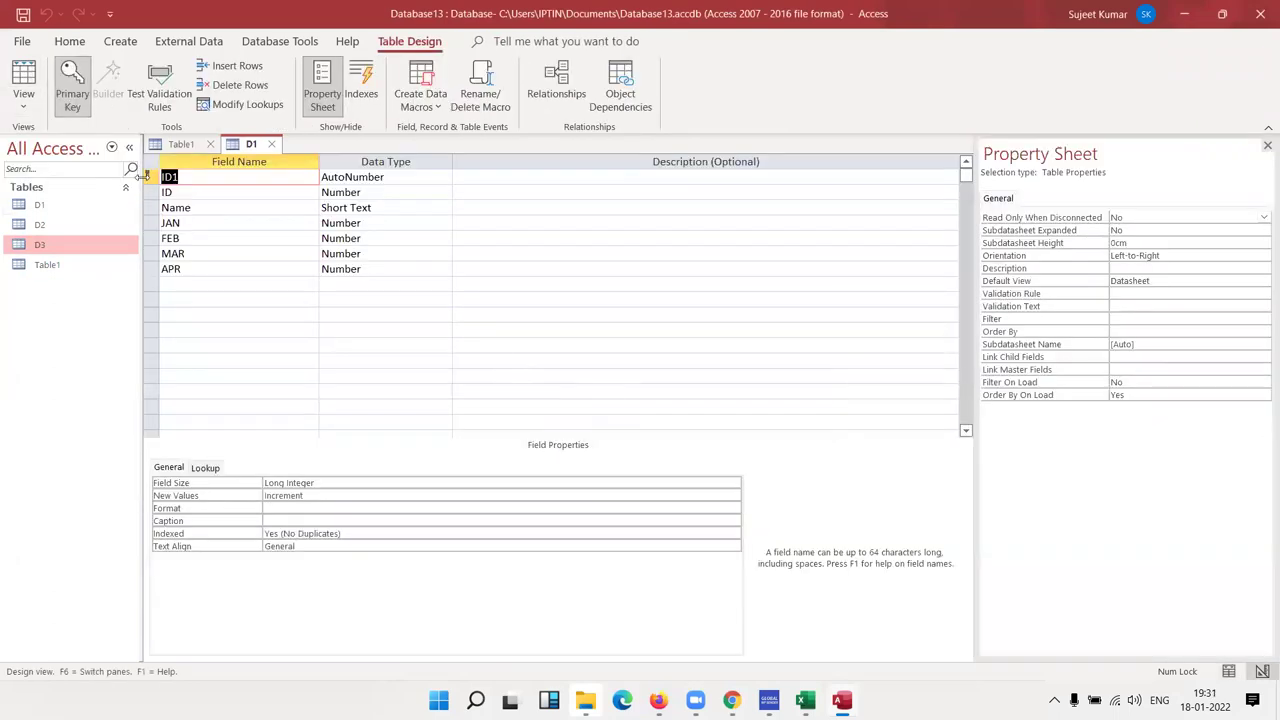
right_click(142, 180)
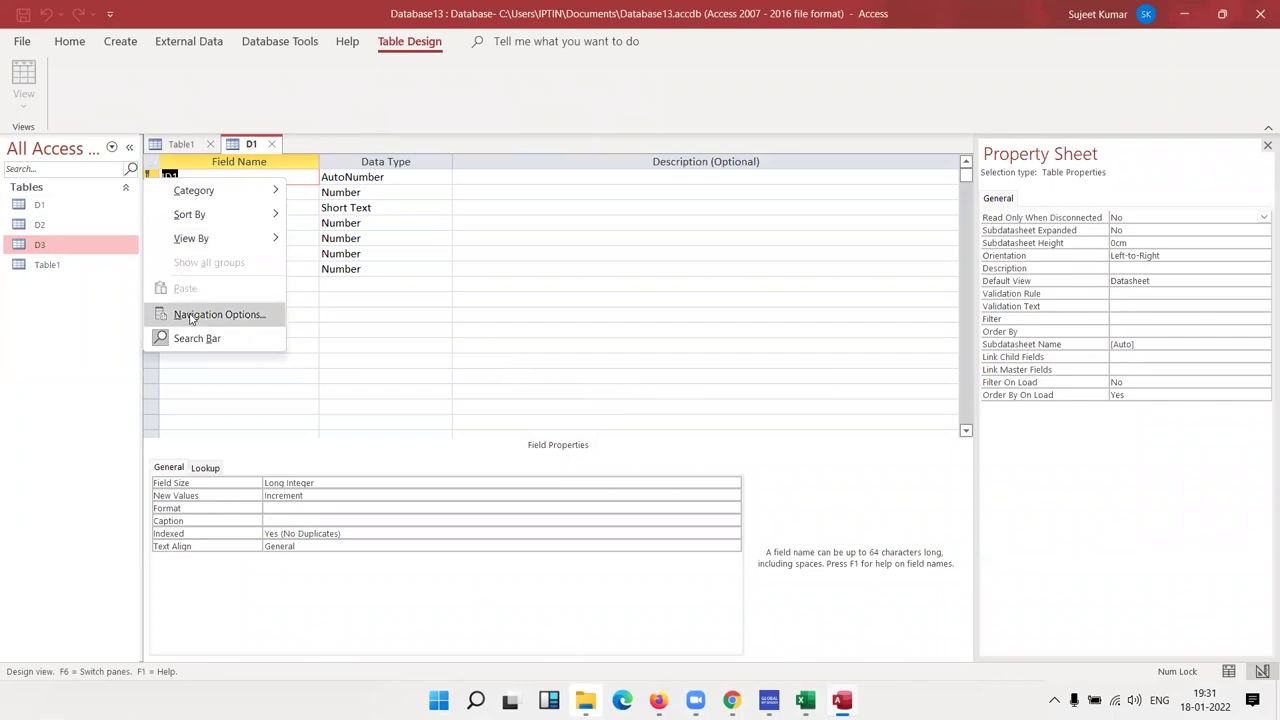
left_click(152, 176)
right_click(152, 176)
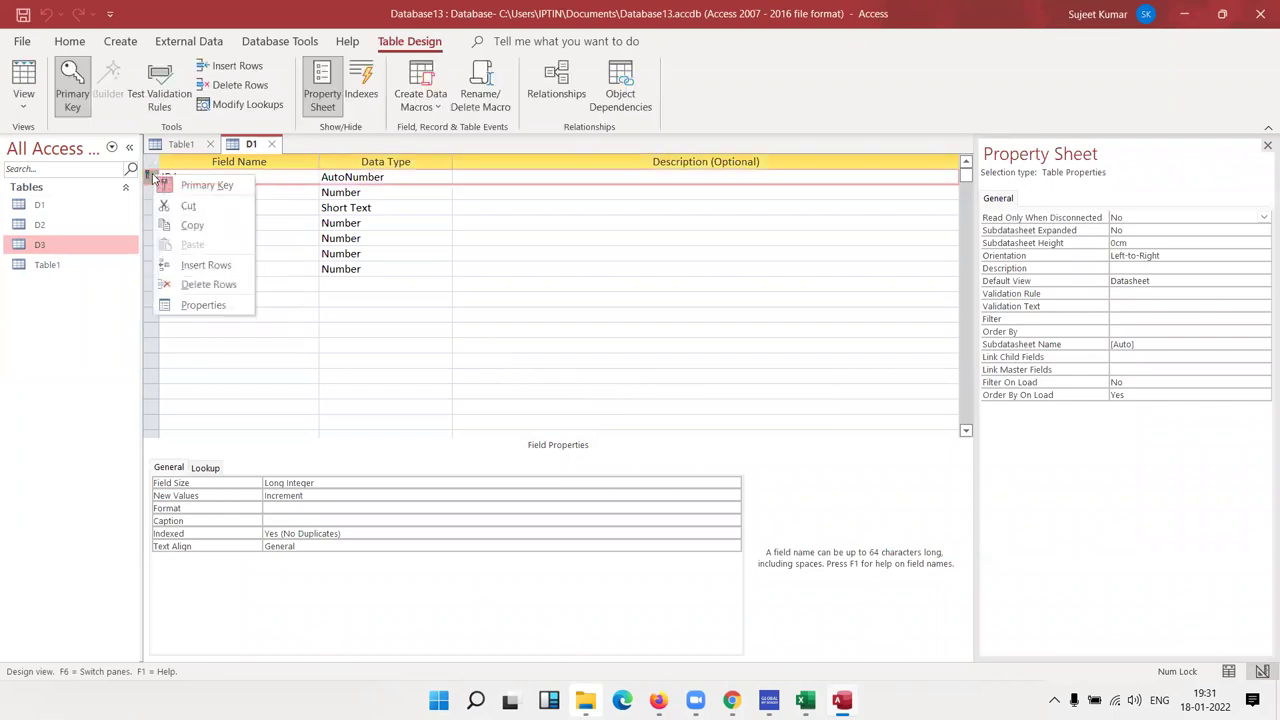
left_click(212, 284)
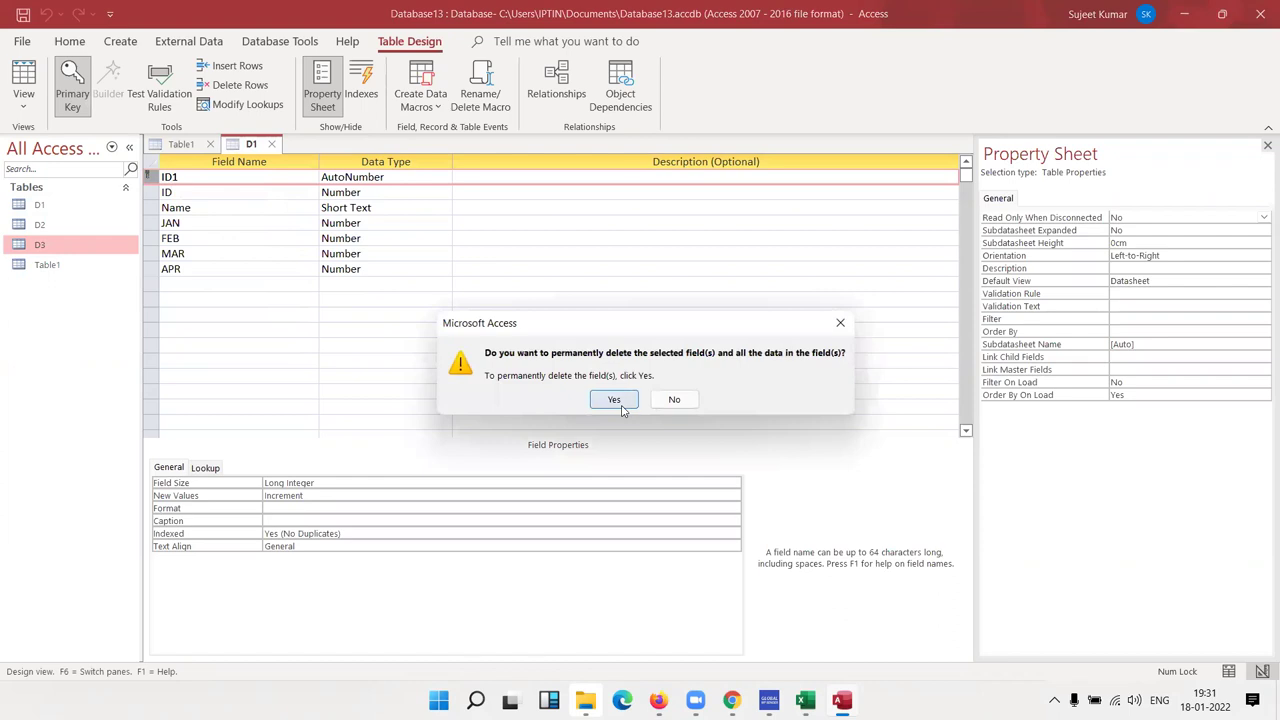
left_click(614, 399)
left_click(615, 401)
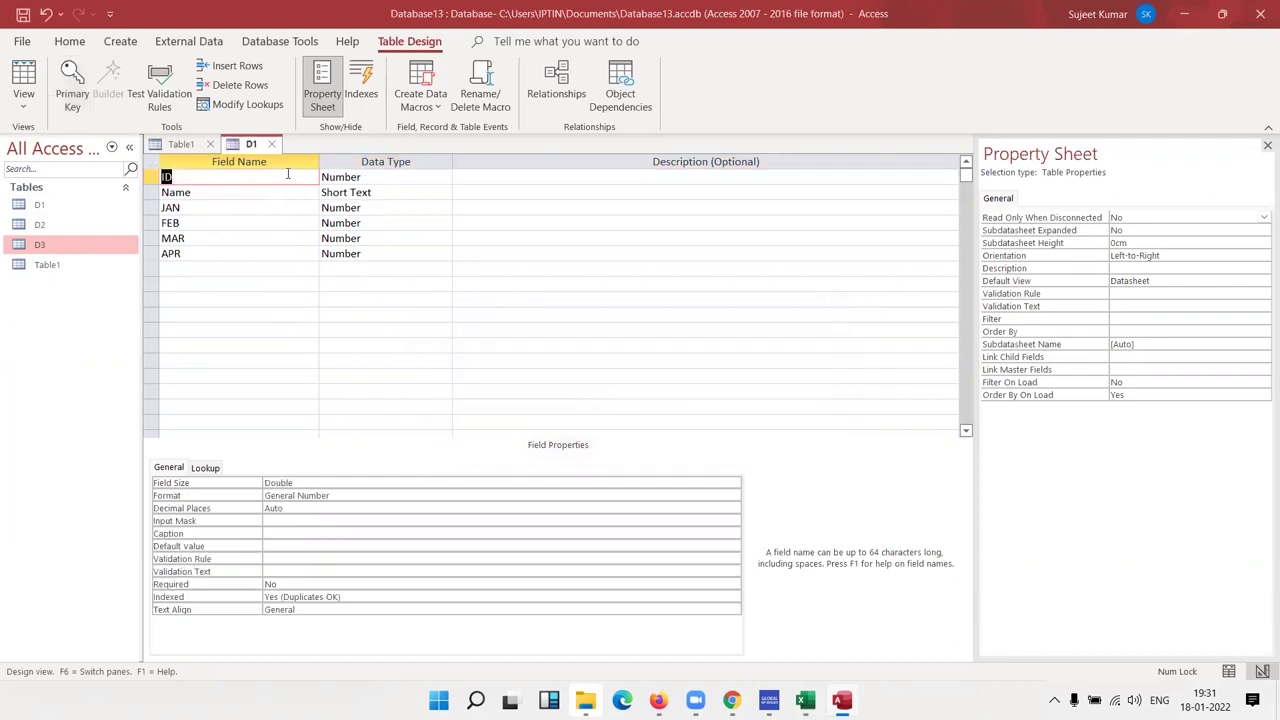
left_click(271, 144)
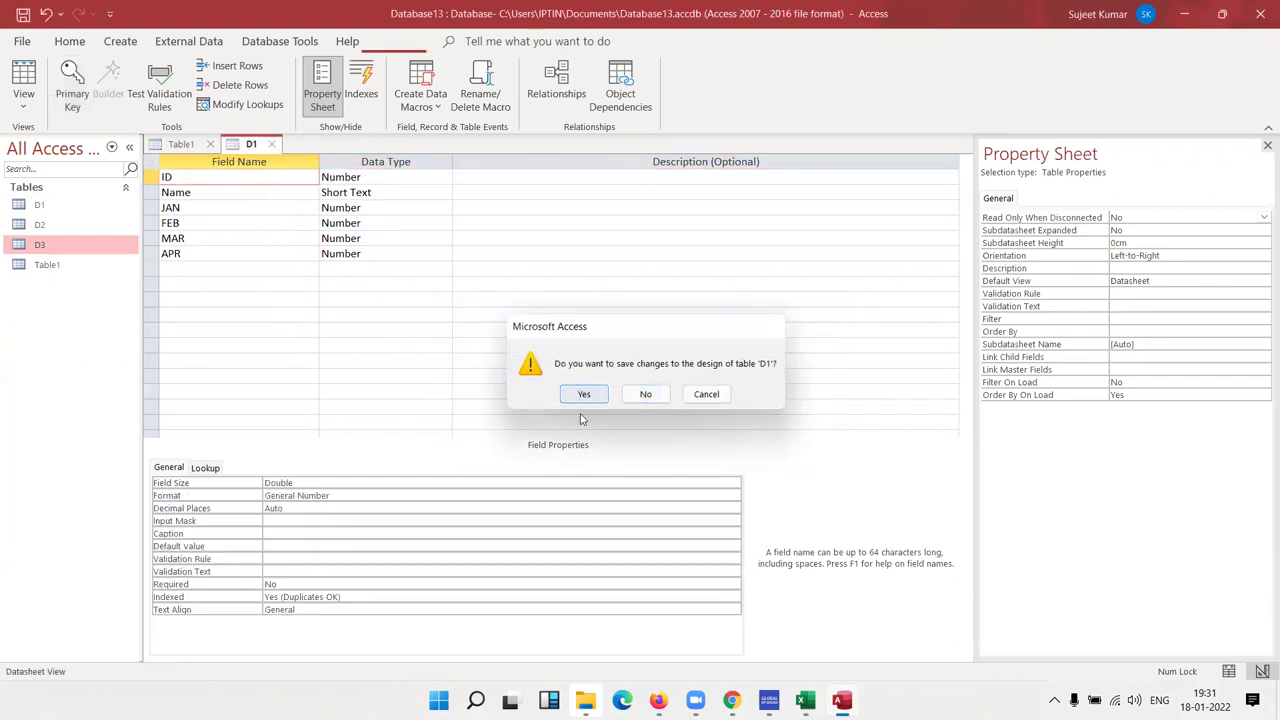
left_click(584, 394)
left_click(120, 41)
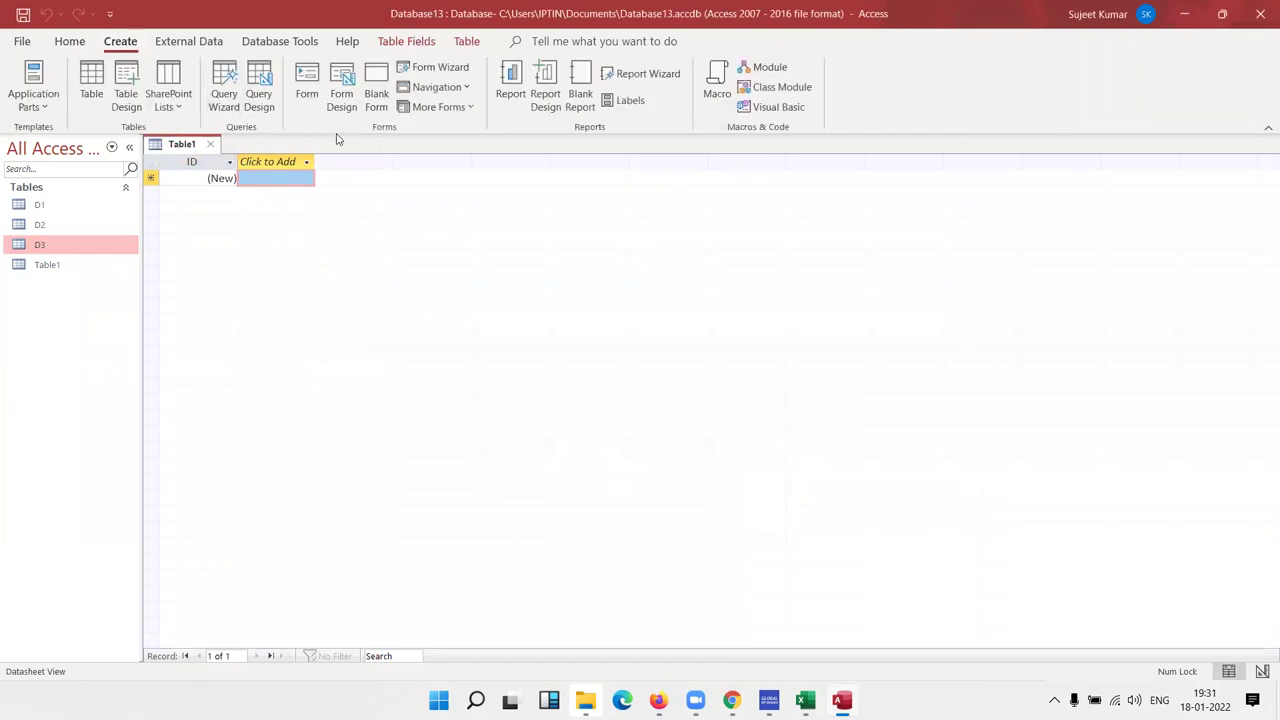
Create a new Union query, Query1, and dismiss the empty-SQL error from Datasheet View.
left_click(259, 93)
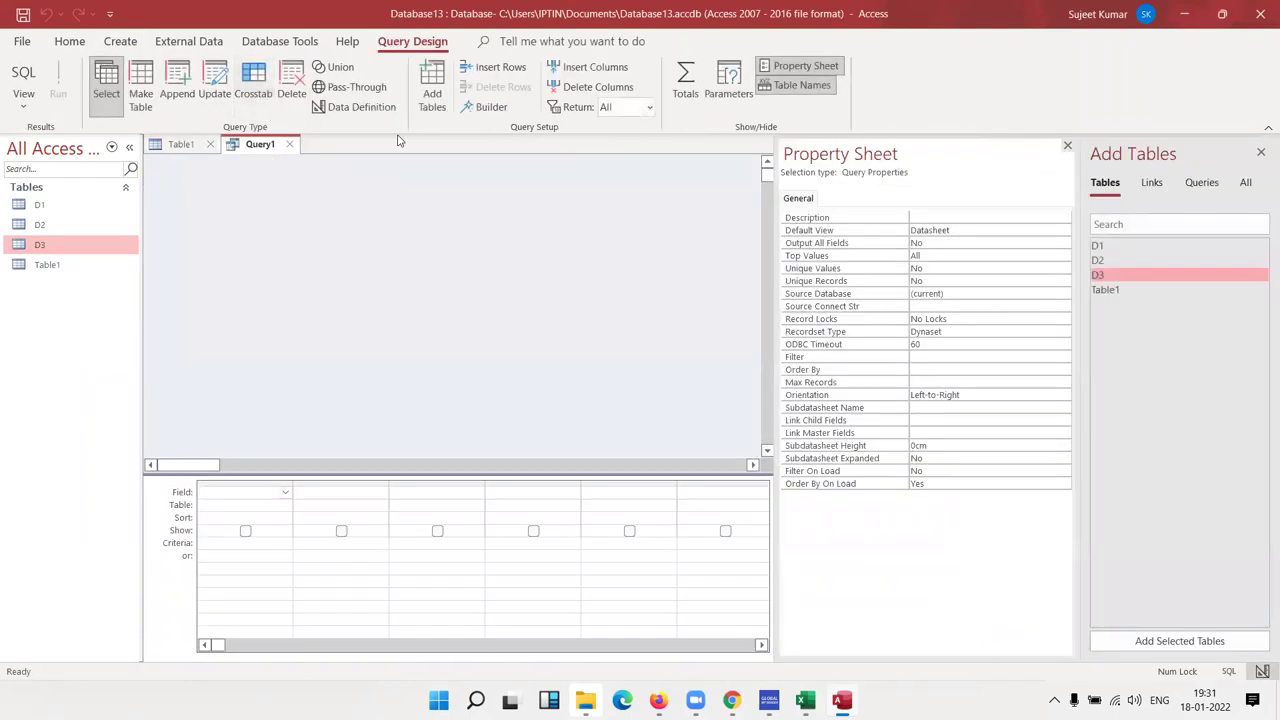
left_click(340, 67)
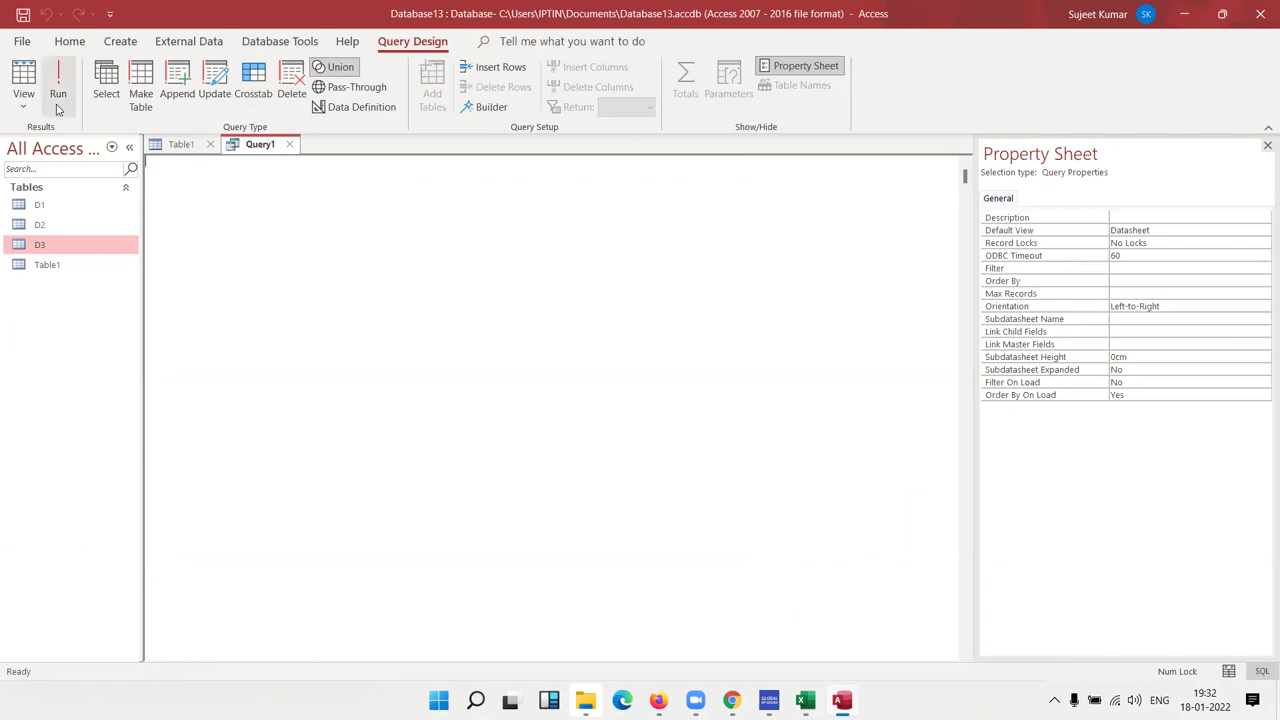
left_click(26, 110)
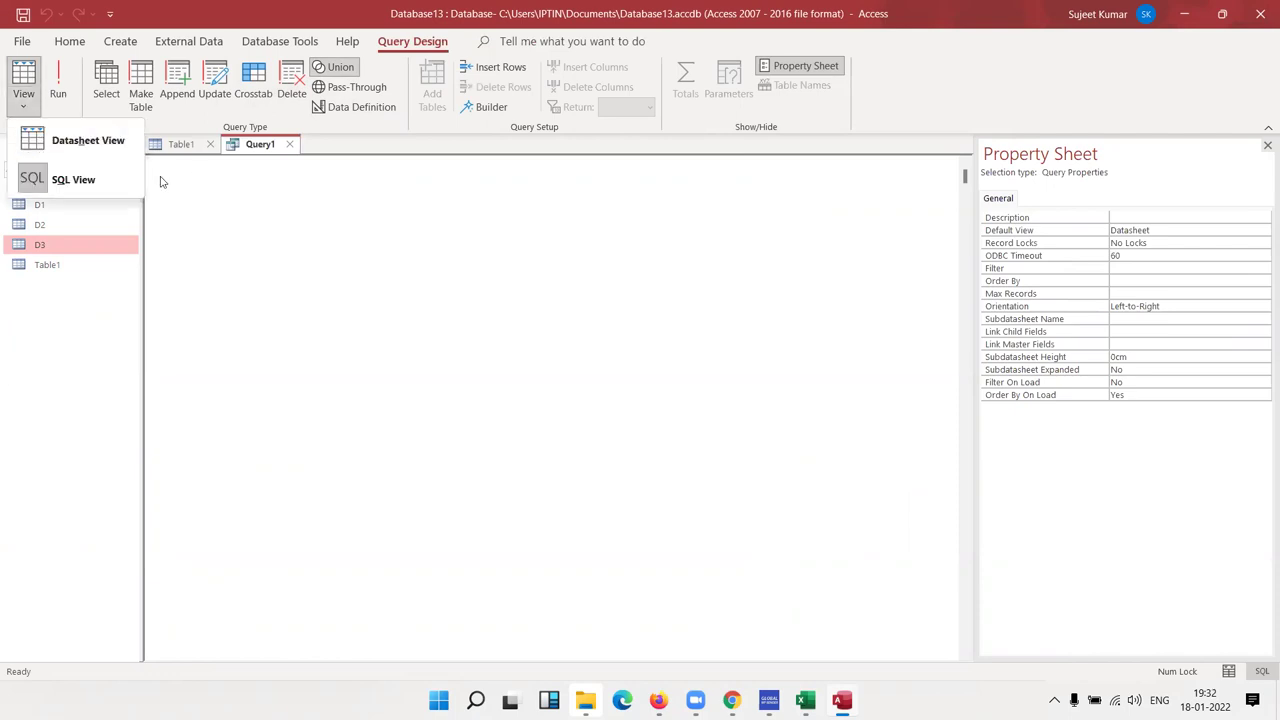
left_click(88, 141)
left_click(613, 394)
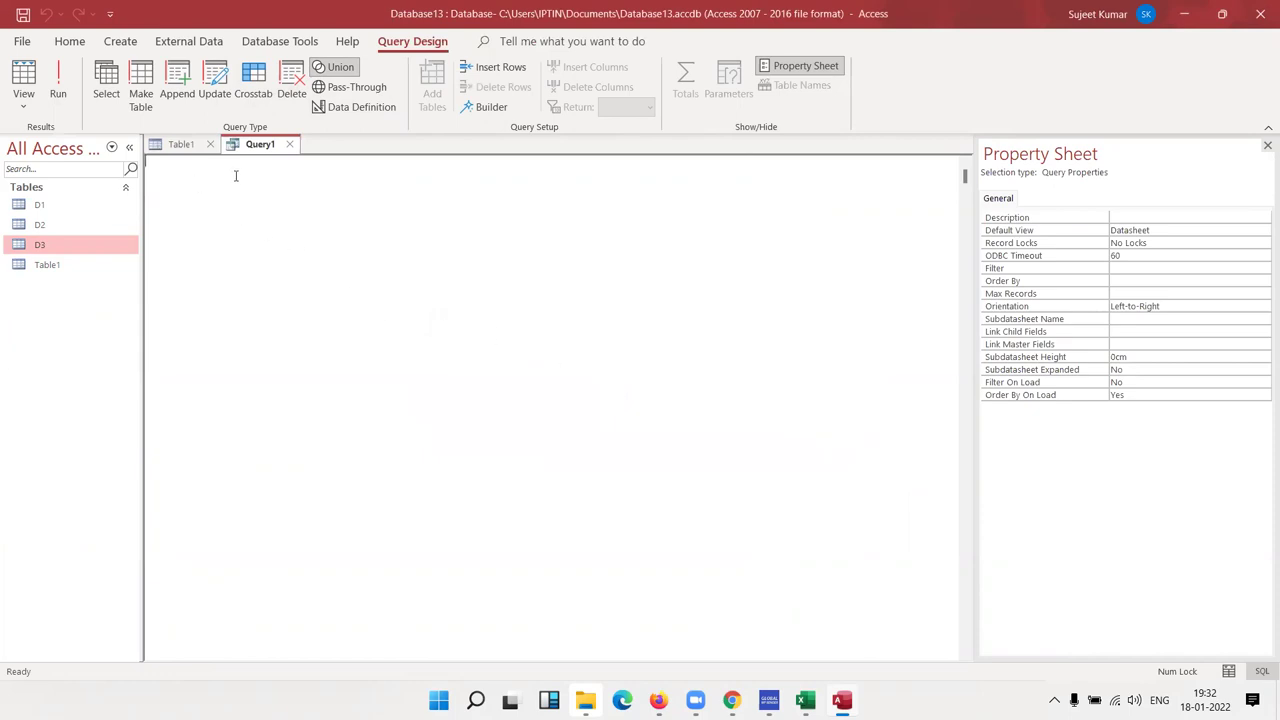
Enter the SQL: select * from D1 union all select * from D2 union all select * from d3.
type("select * f")
type("ro")
key("BackSpace")
key("BackSpace")
key("BackSpace")
type("from")
type(" D")
type("1")
type("u")
type("on")
type("A")
type("ele")
type("rom")
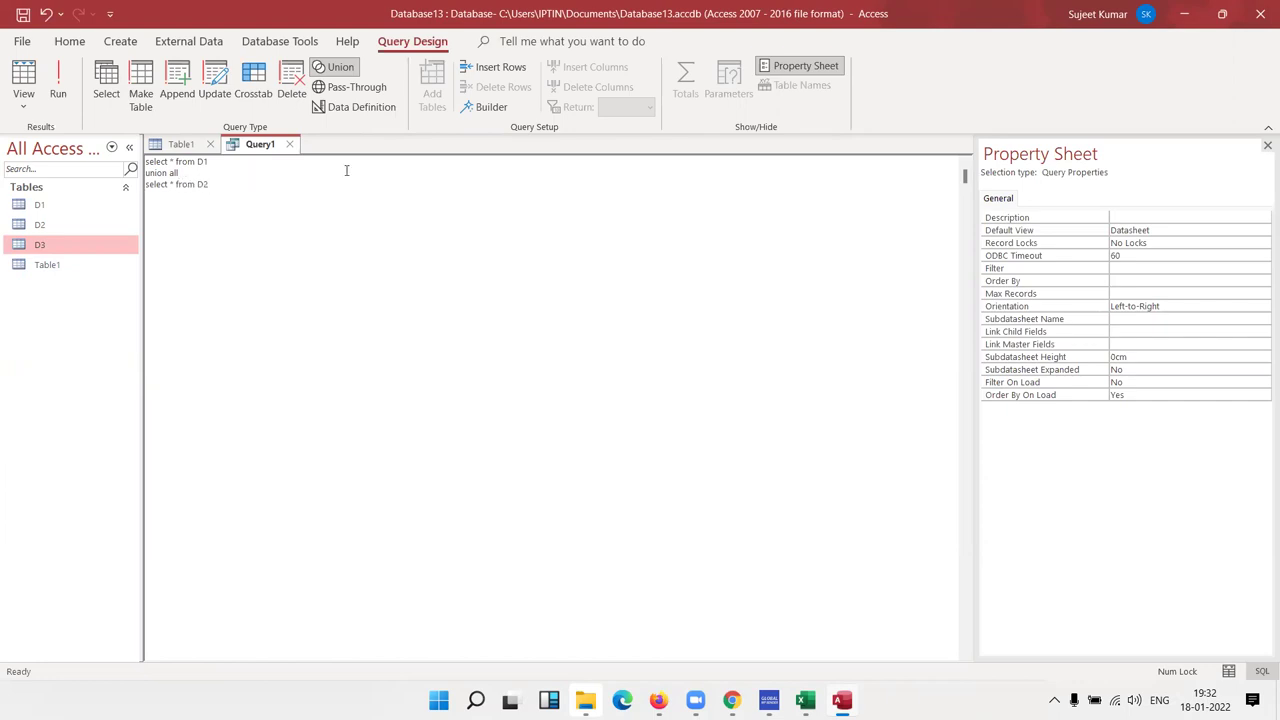
type("o")
type("a")
type("sele")
type("om ")
type("d3")
Close the query and save it as Query1.
left_click(289, 145)
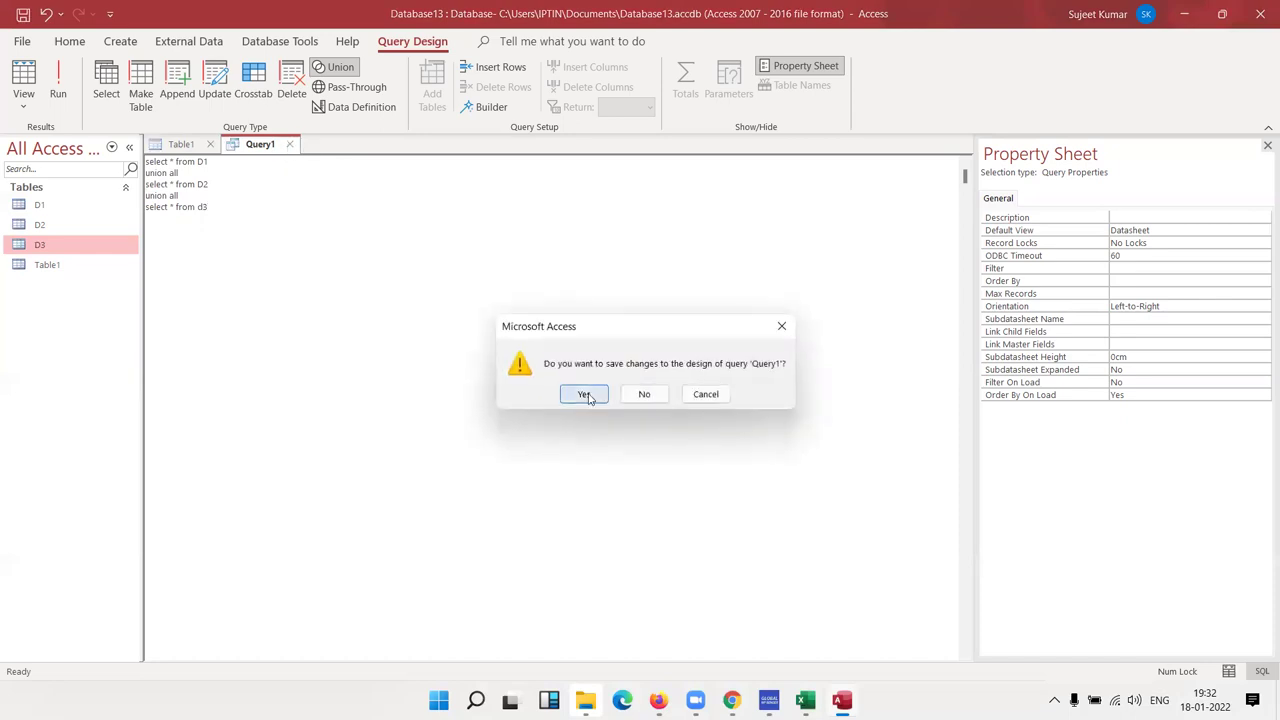
left_click(579, 391)
left_click(638, 271)
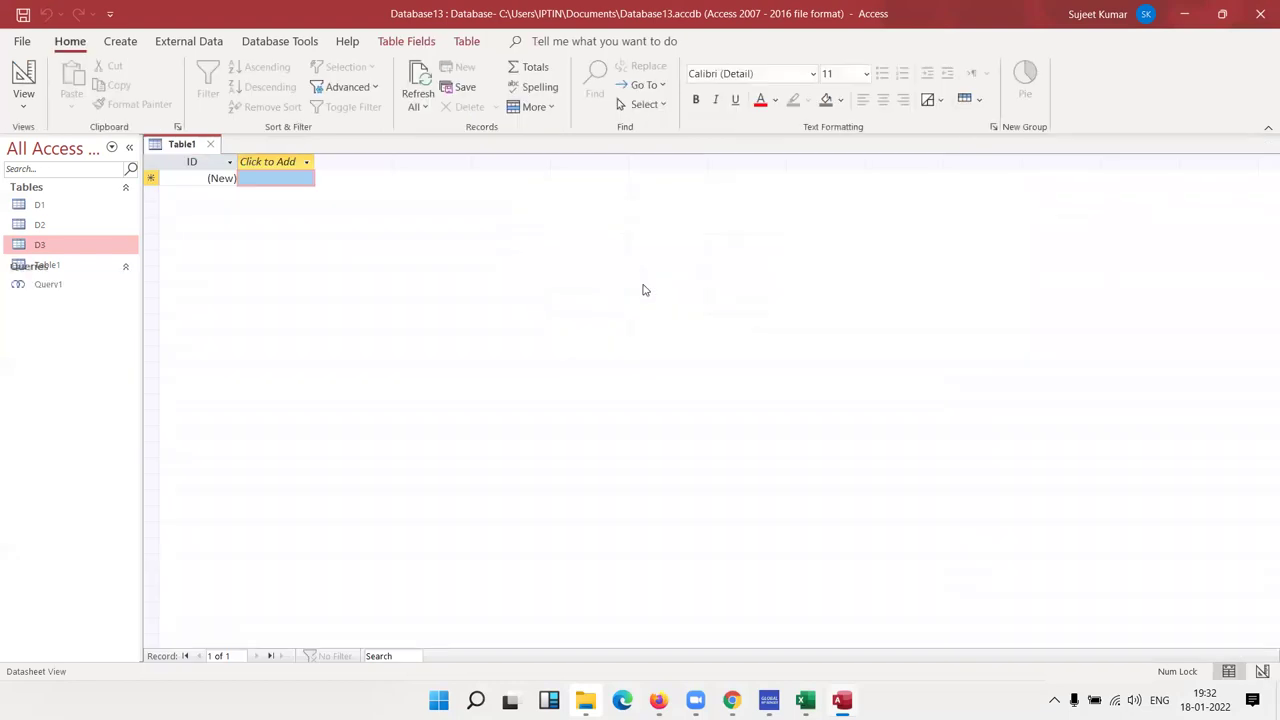
Open Query1 and scroll through its 61 combined records.
double_click(50, 301)
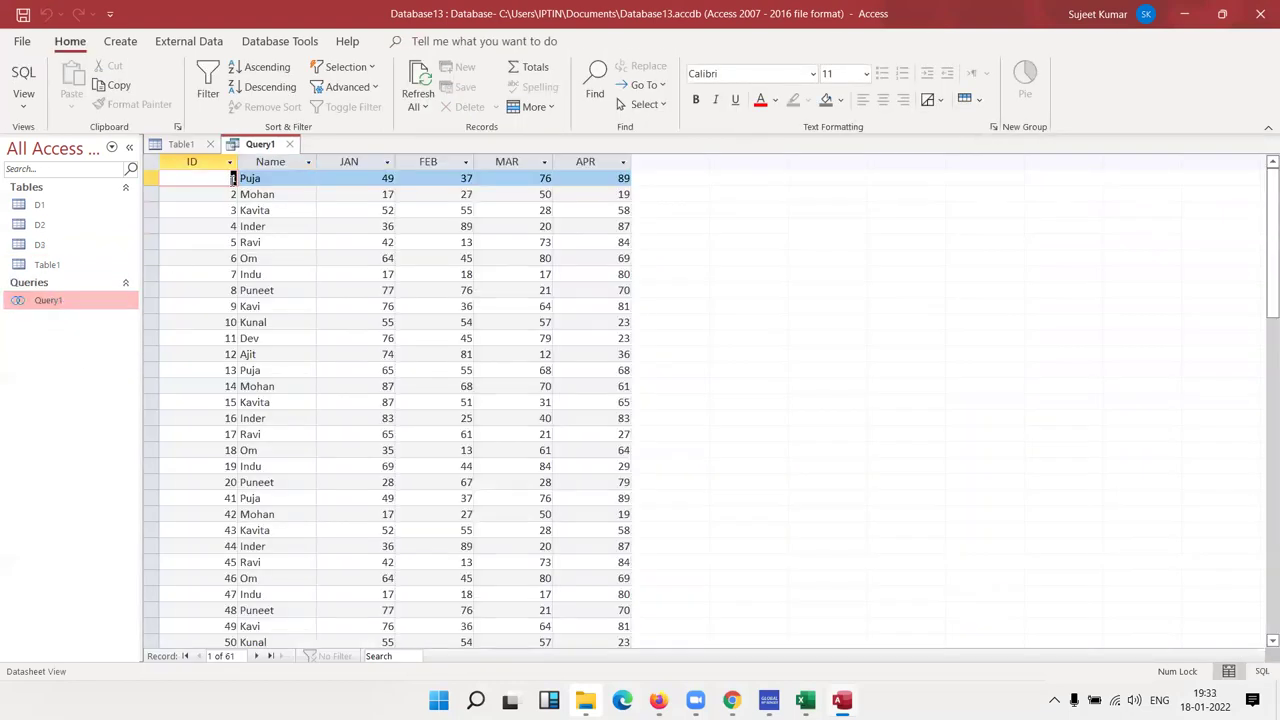
scroll(221, 420, "down", 4)
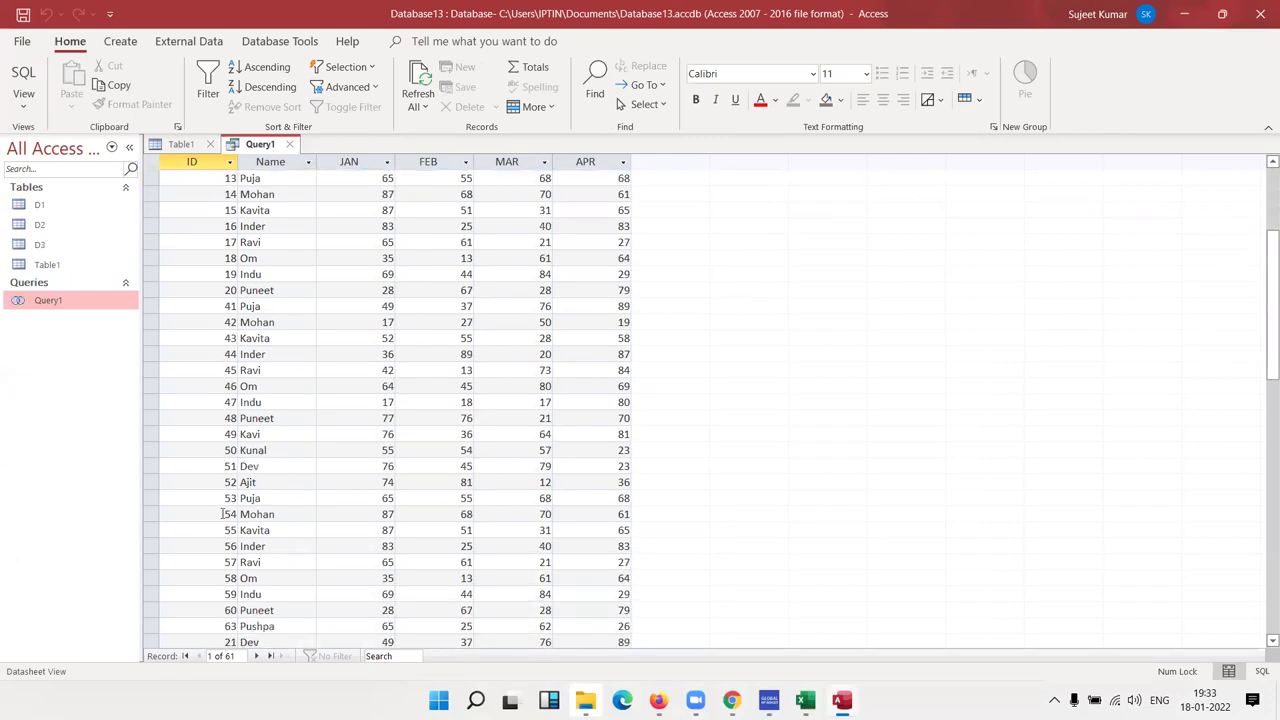
scroll(221, 460, "down", 3)
scroll(221, 500, "down", 3)
scroll(221, 514, "down", 5)
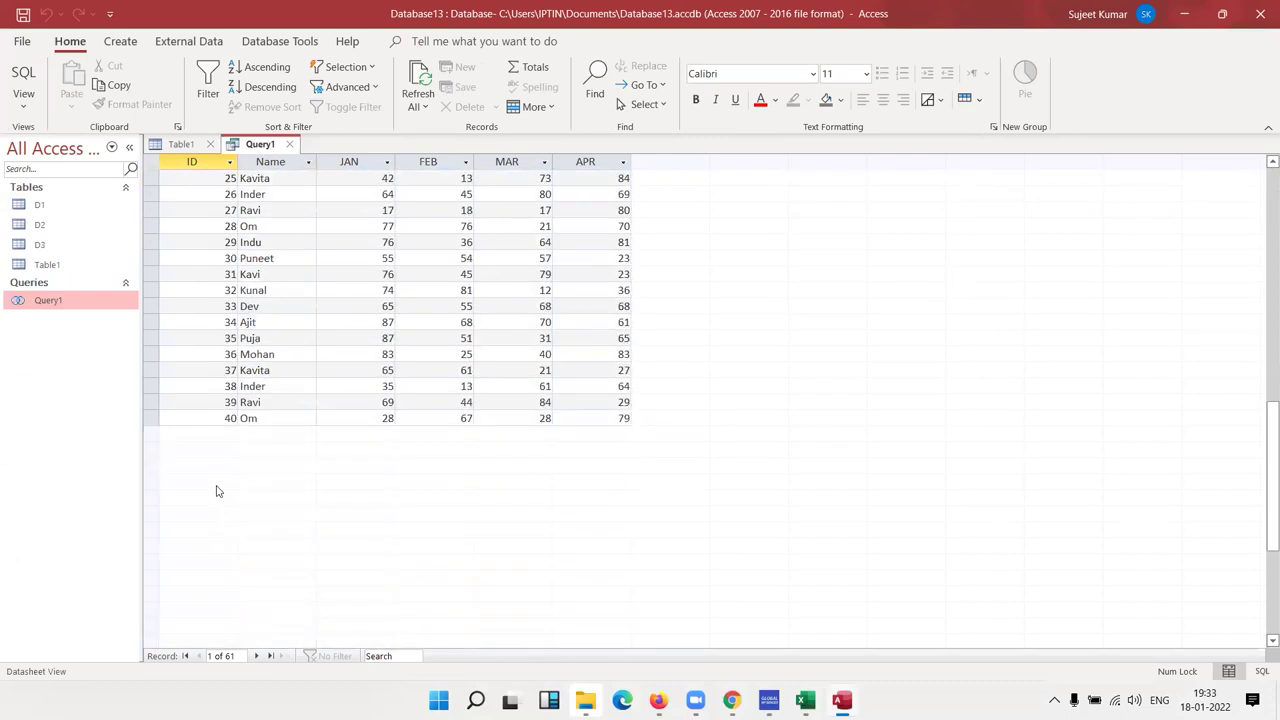
scroll(215, 470, "up", 3)
scroll(217, 450, "up", 1)
scroll(217, 450, "up", 1)
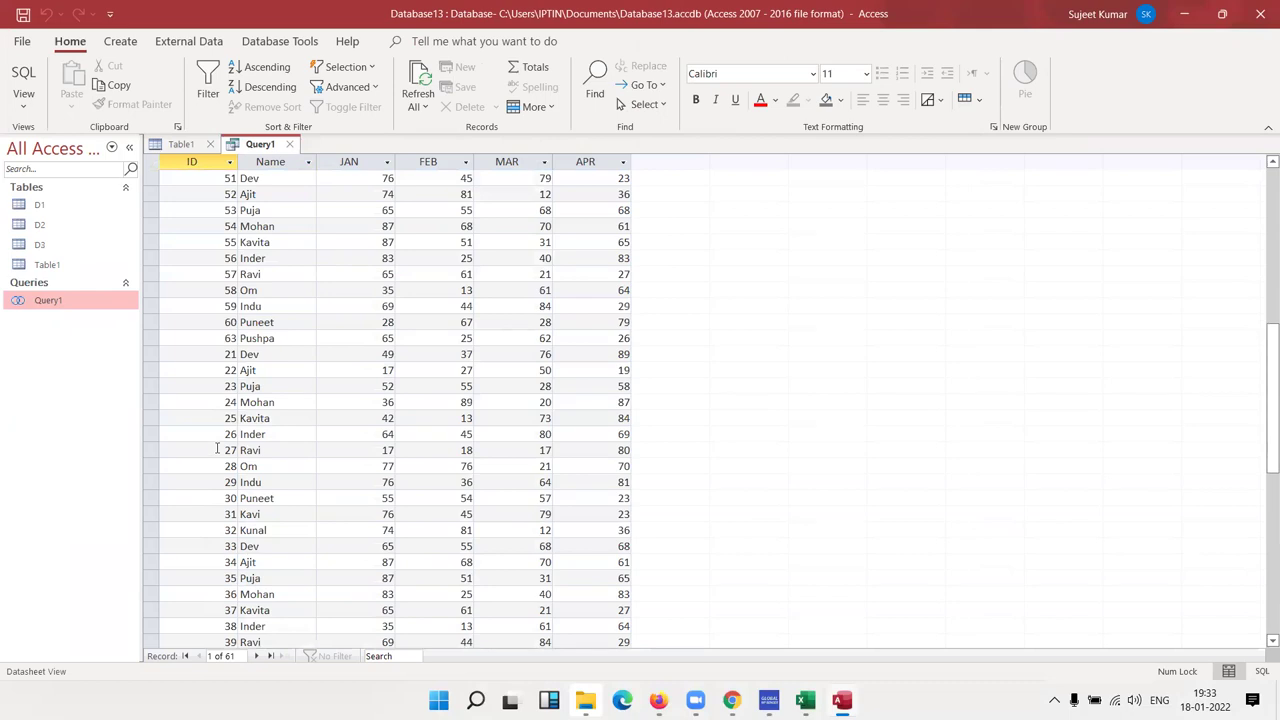
scroll(217, 450, "up", 5)
Sort Query1's results by ID from smallest to largest and review them.
left_click(230, 162)
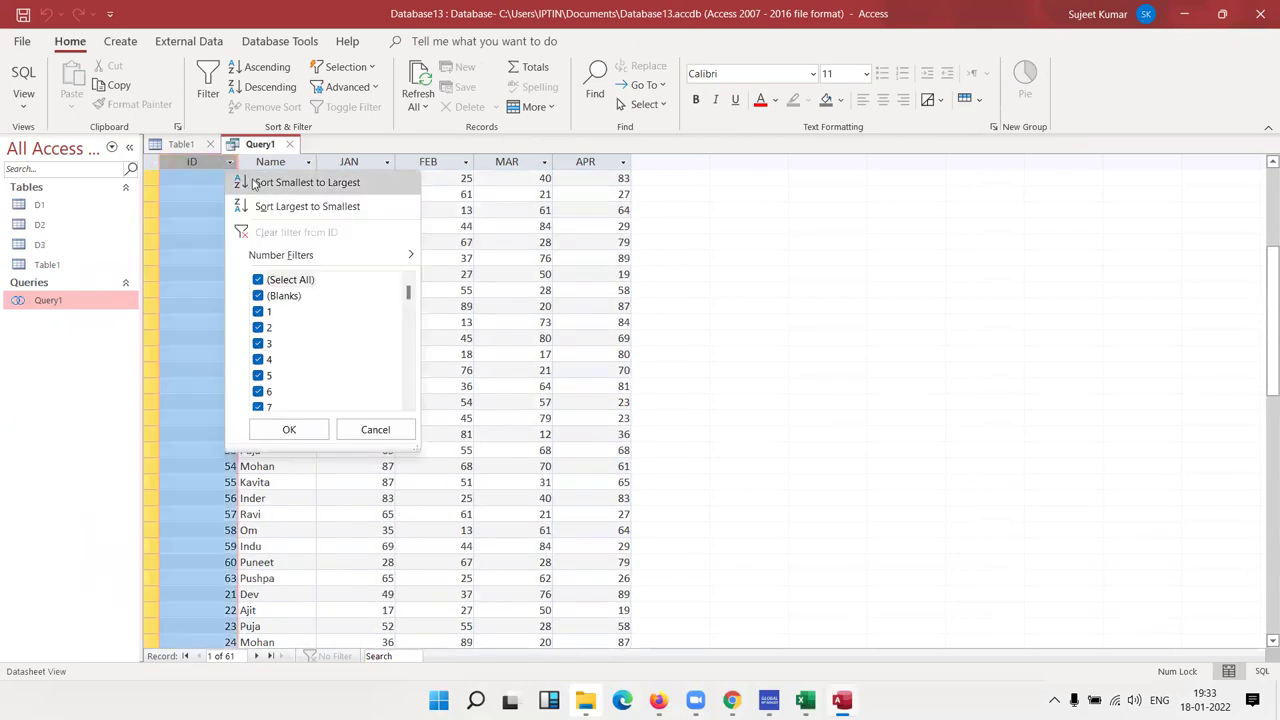
left_click(250, 183)
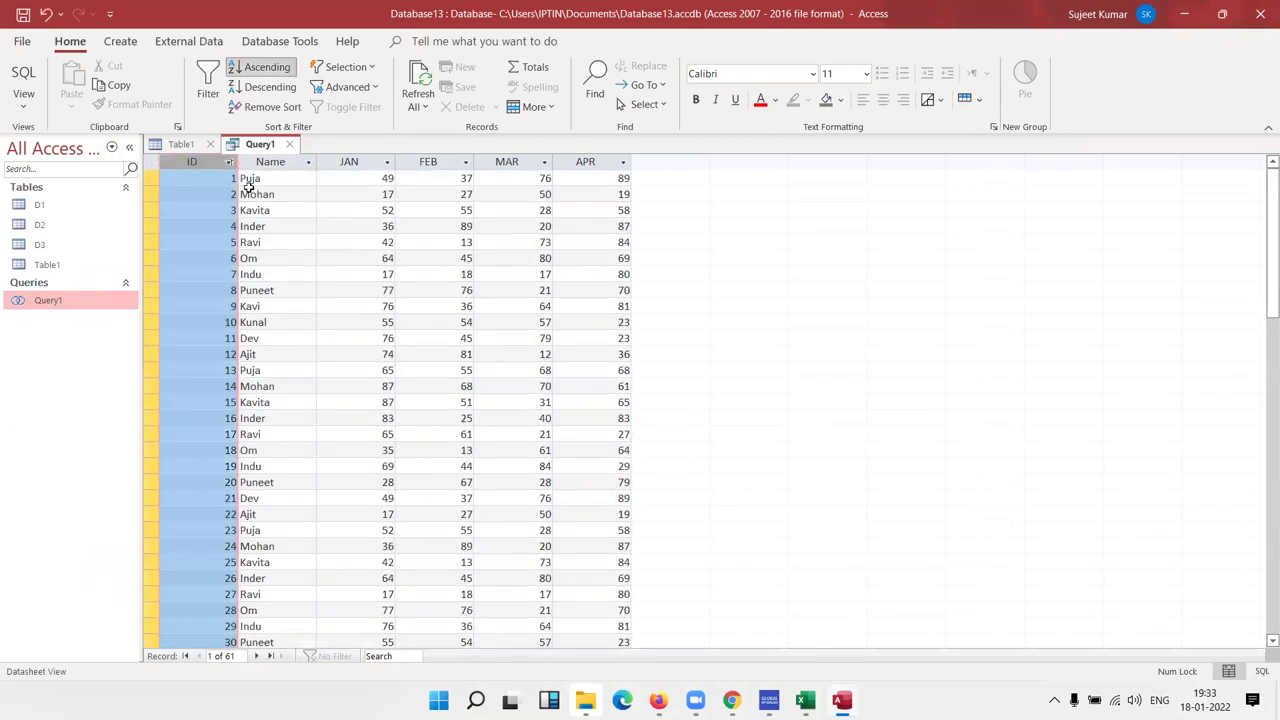
left_click(222, 185)
scroll(238, 320, "down", 3)
scroll(238, 333, "down", 3)
scroll(238, 333, "down", 2)
scroll(238, 333, "down", 2)
scroll(238, 333, "down", 2)
scroll(236, 334, "down", 2)
scroll(236, 337, "down", 1)
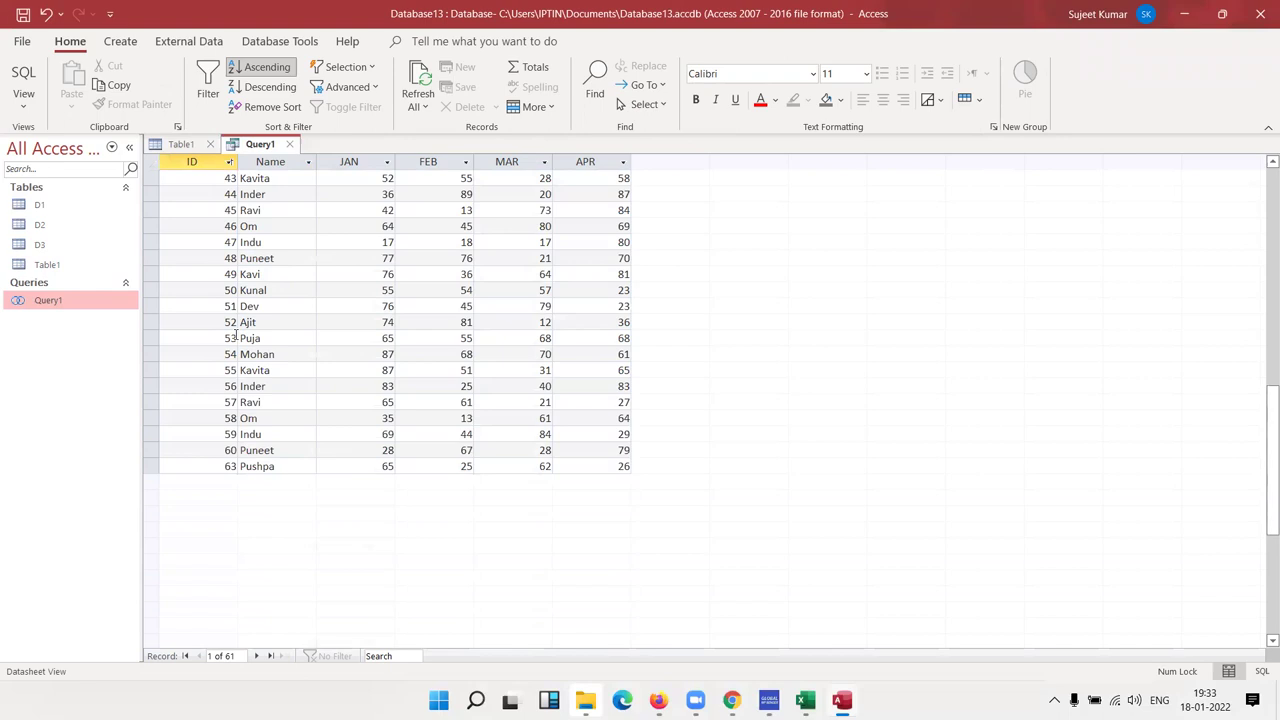
scroll(236, 337, "up", 2)
scroll(236, 335, "up", 3)
scroll(234, 330, "up", 5)
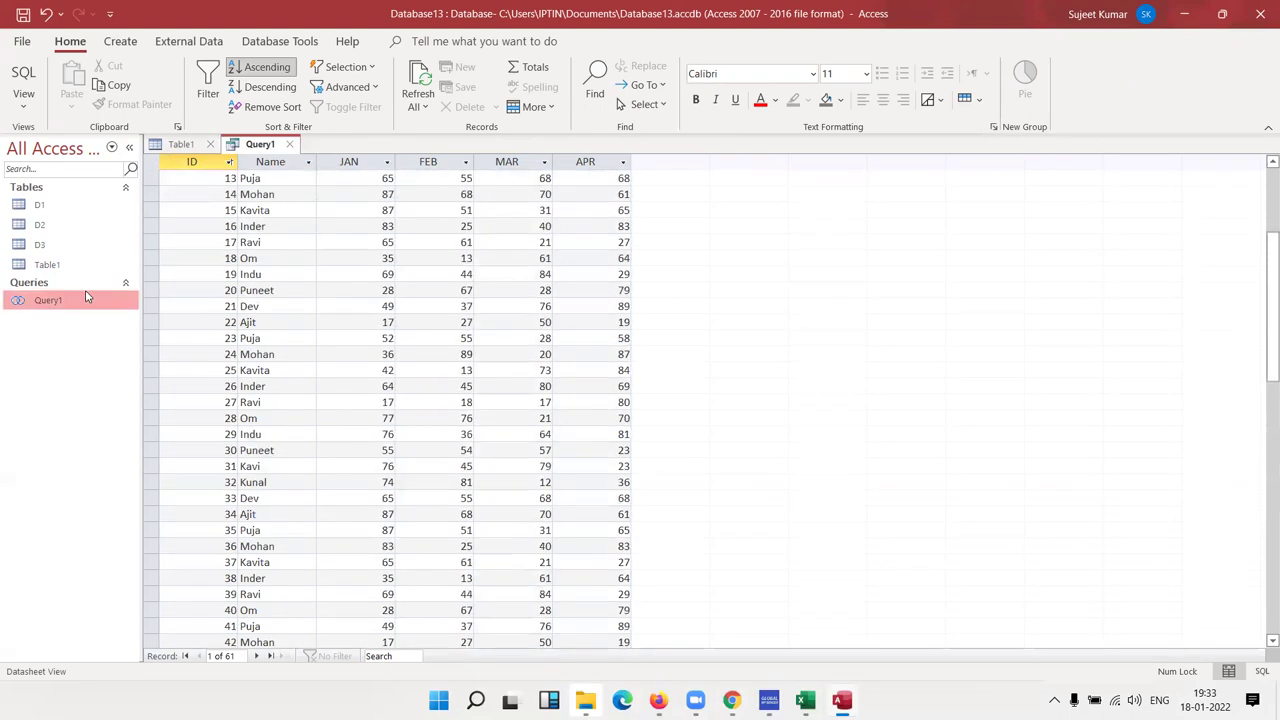
Reopen Query1 in Design View and move "select * from d3;" onto its own line.
right_click(62, 302)
left_click(112, 334)
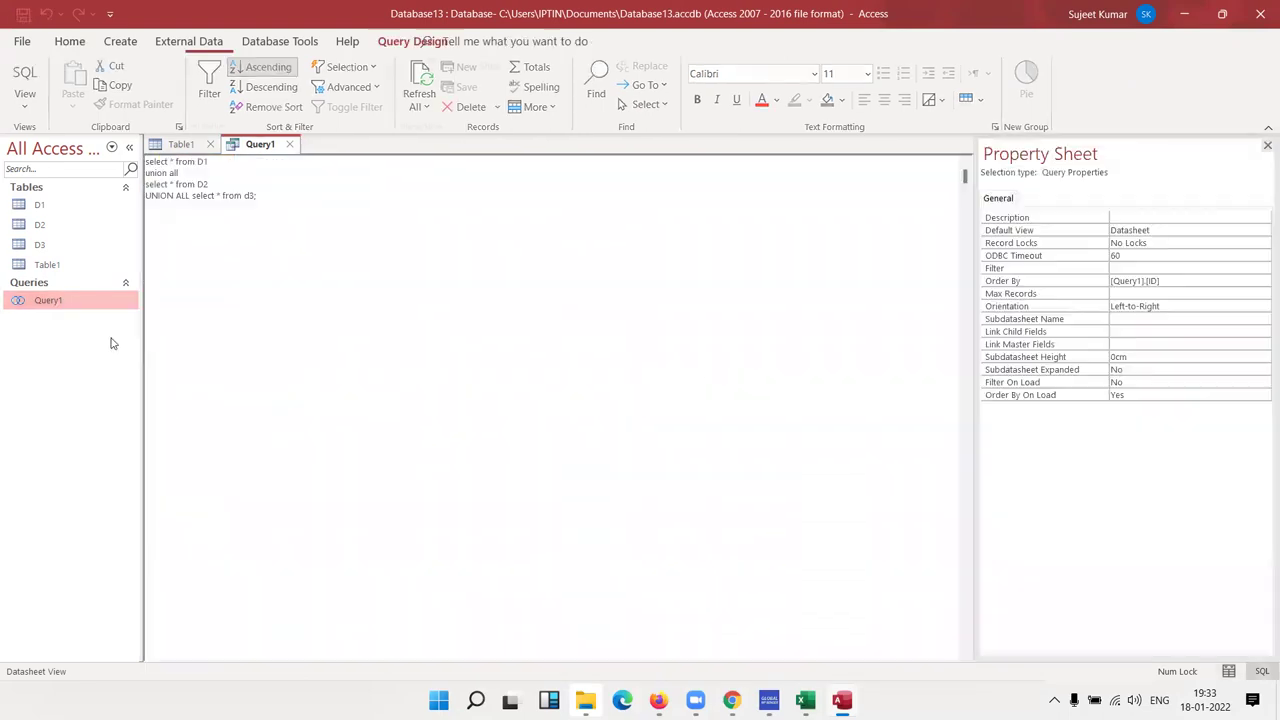
left_click(226, 260)
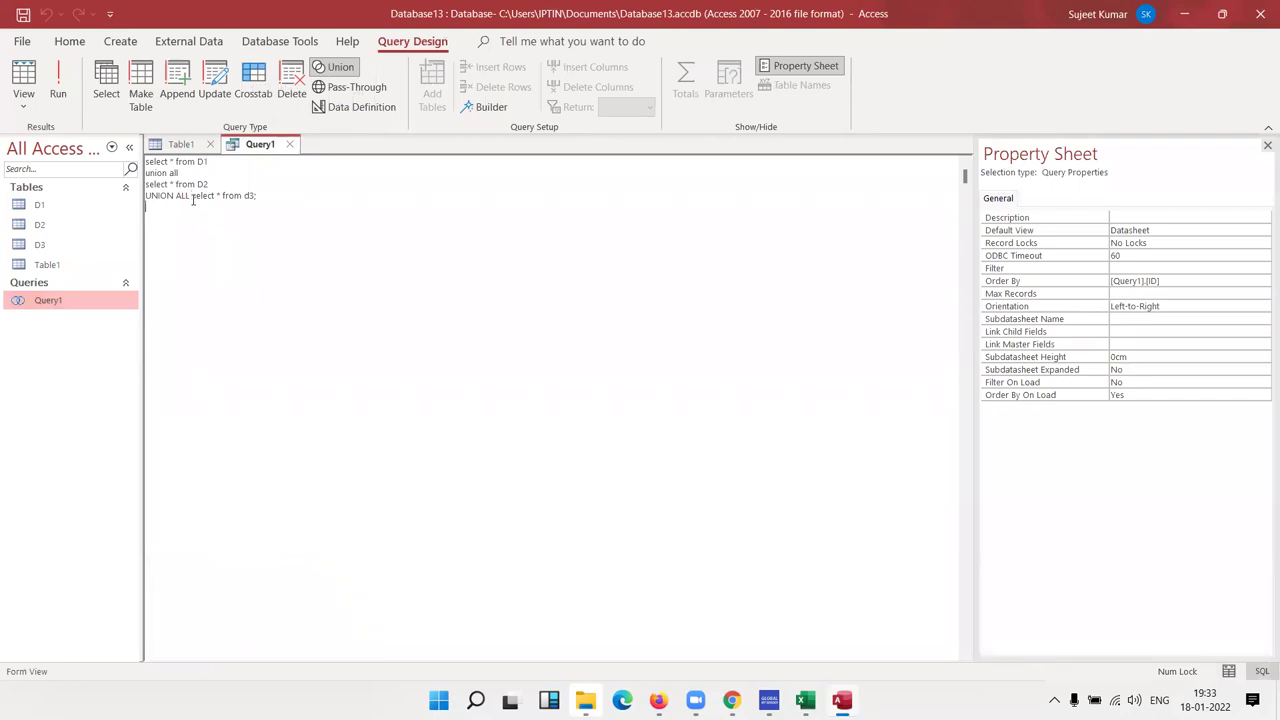
key("Return")
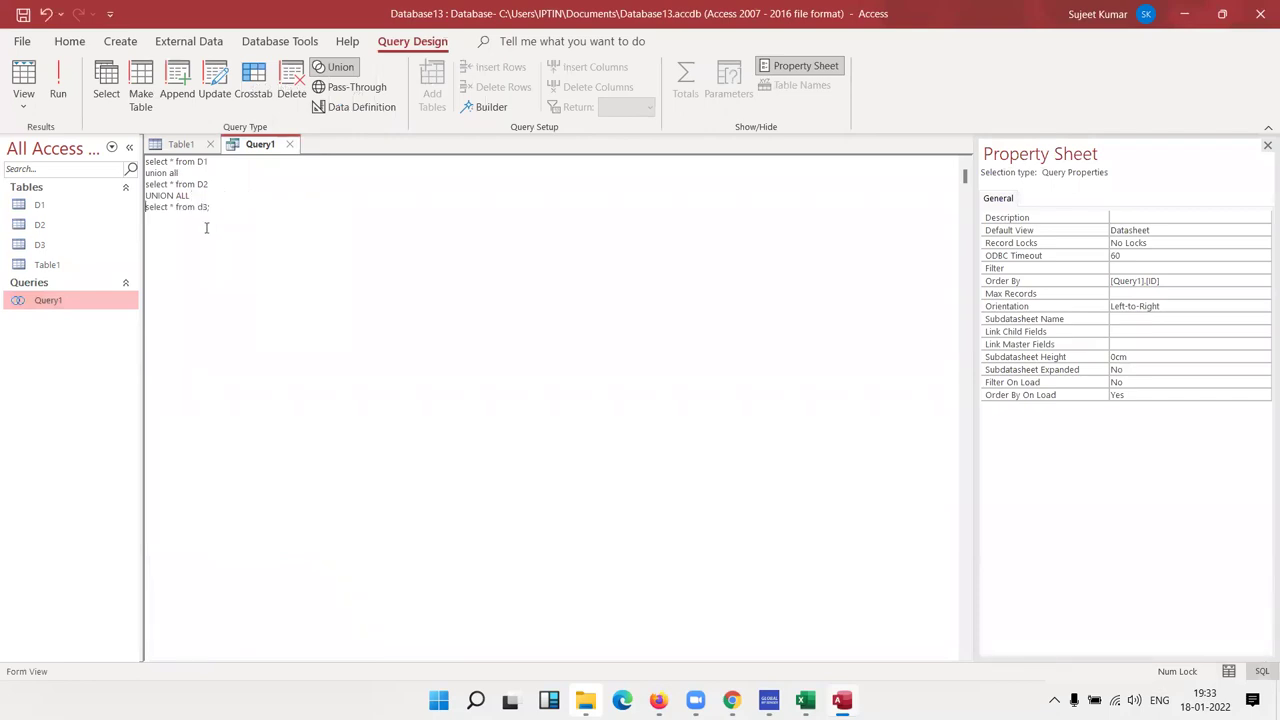